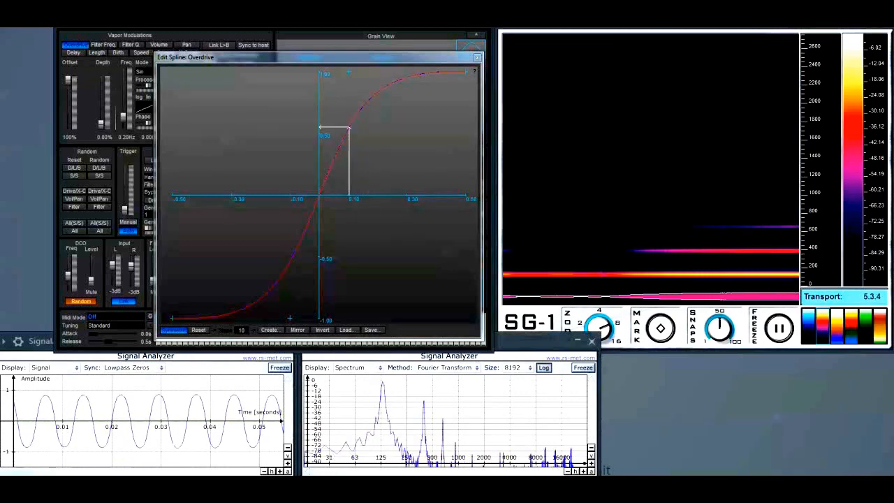
# Add points to the overdrive curve just right of the origin and near -0.2, and pull a point near 0.1 up towards the maximum
pyautogui.click(323, 142)
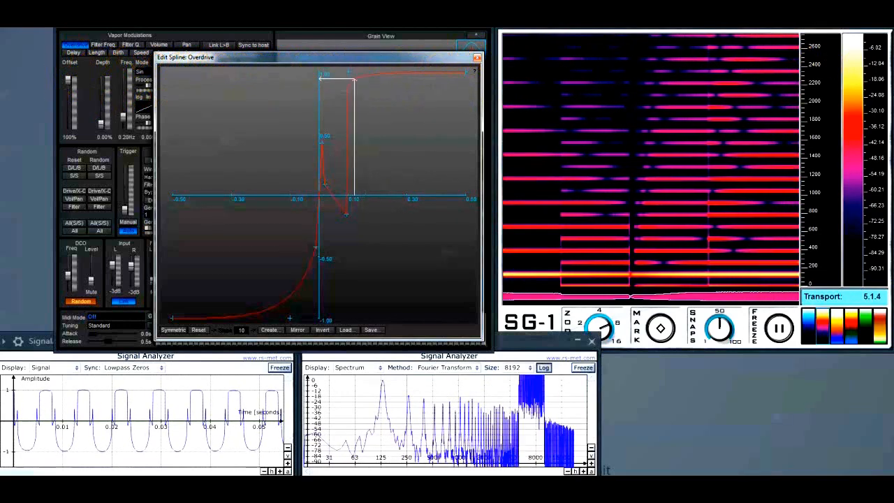
pyautogui.click(265, 151)
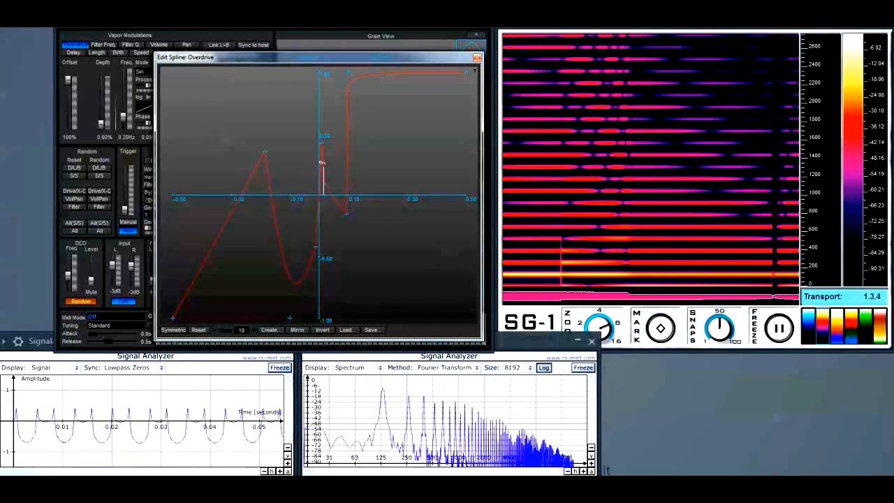
pyautogui.moveTo(320, 196); pyautogui.dragTo(353, 79)
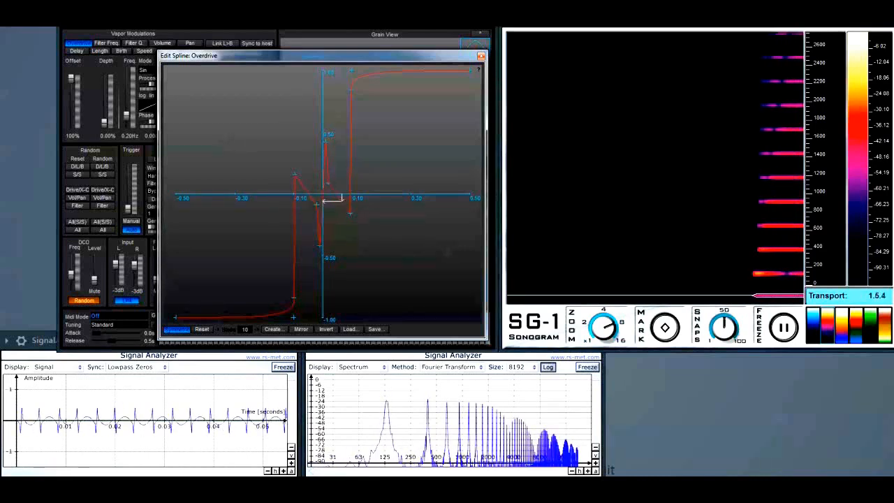
# Remove the inner points of the overdrive curve until it is a straight diagonal line
pyautogui.rightClick(351, 71)
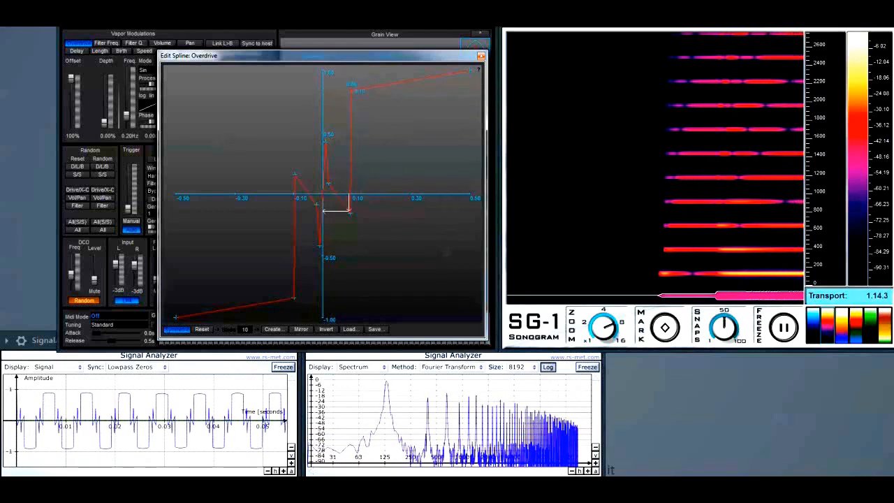
pyautogui.rightClick(352, 89)
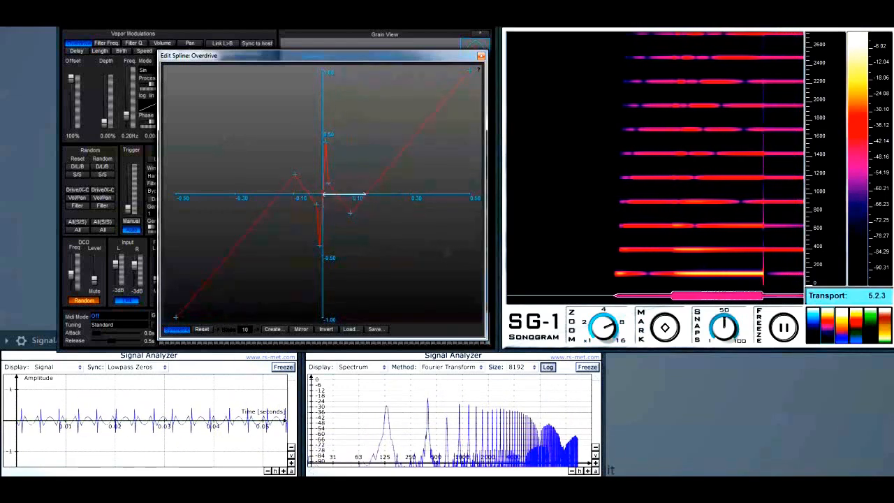
pyautogui.moveTo(350, 213); pyautogui.dragTo(329, 185)
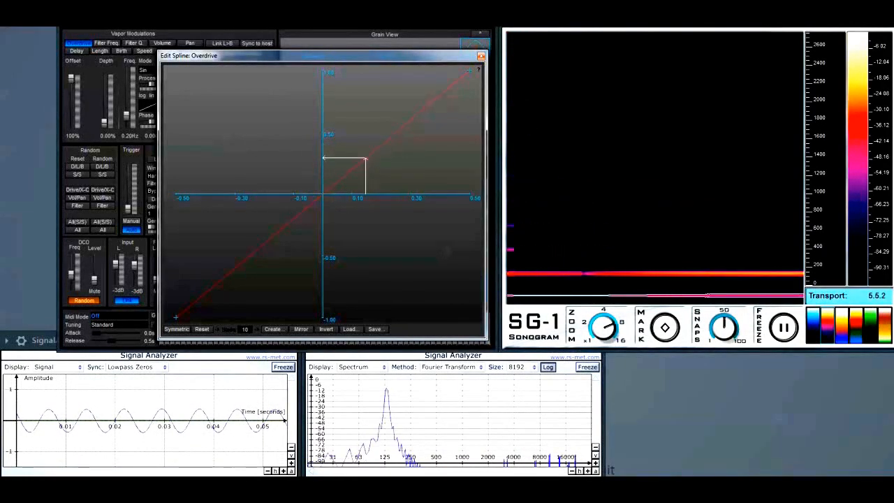
# Add a peak at about 0.07, 0.73 and a dip at about 0.14, 0.25, and make the curve symmetric
pyautogui.moveTo(350, 103); pyautogui.dragTo(344, 105)
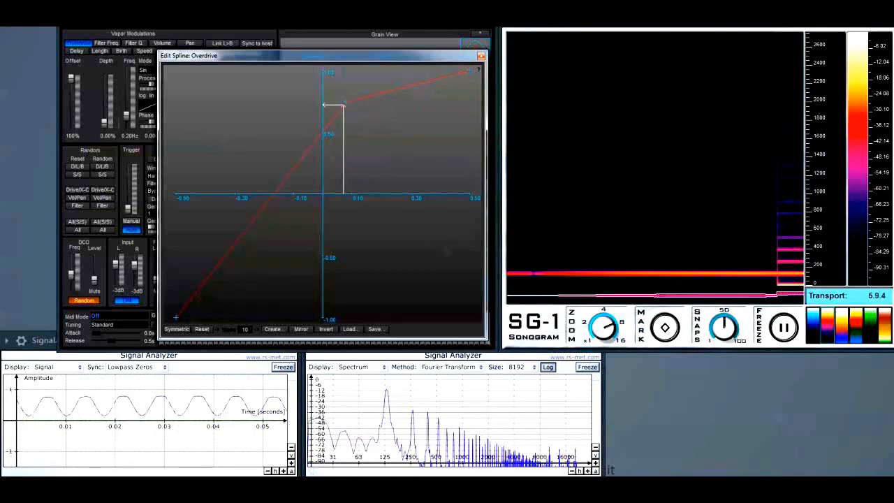
pyautogui.click(362, 164)
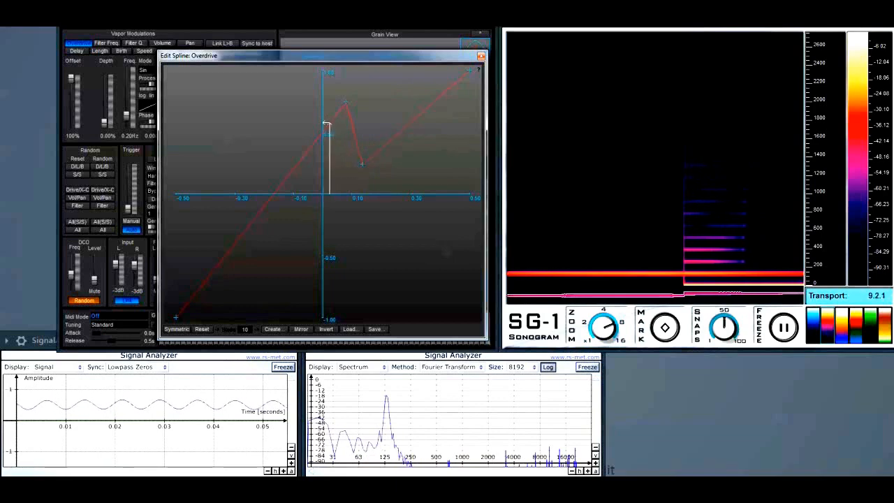
pyautogui.click(177, 329)
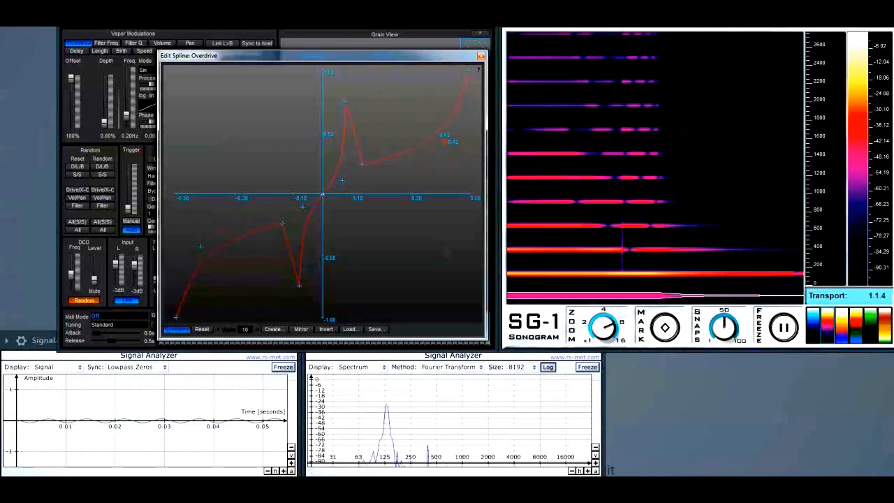
# Bend the outer segment of the symmetric curve, replacing its bend handle with one at about 0.18, 0.8
pyautogui.moveTo(390, 96)
pyautogui.mouseDown()
pyautogui.moveTo(370, 86)
pyautogui.moveTo(411, 178)
pyautogui.moveTo(390, 107)
pyautogui.moveTo(416, 145)
pyautogui.moveTo(386, 109)
pyautogui.mouseUp()
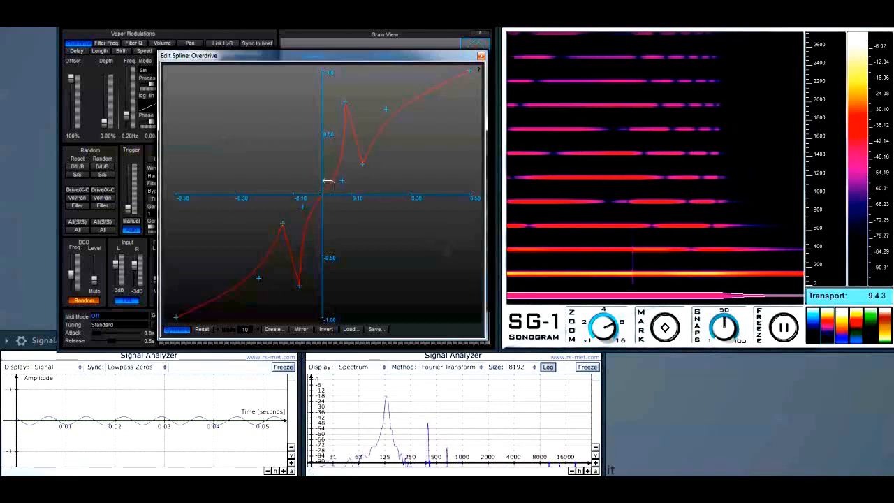
pyautogui.rightClick(387, 110)
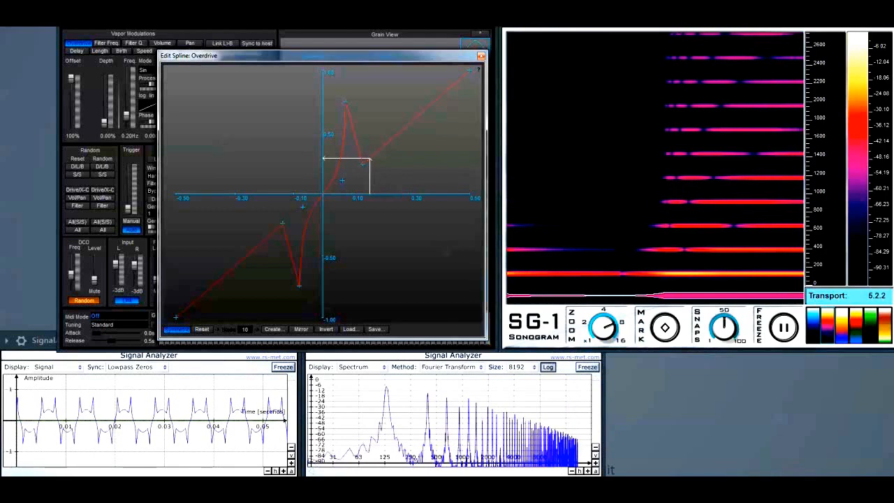
pyautogui.click(388, 103)
pyautogui.moveTo(388, 103)
pyautogui.mouseDown()
pyautogui.moveTo(424, 193)
pyautogui.moveTo(407, 125)
pyautogui.moveTo(376, 93)
pyautogui.mouseUp()
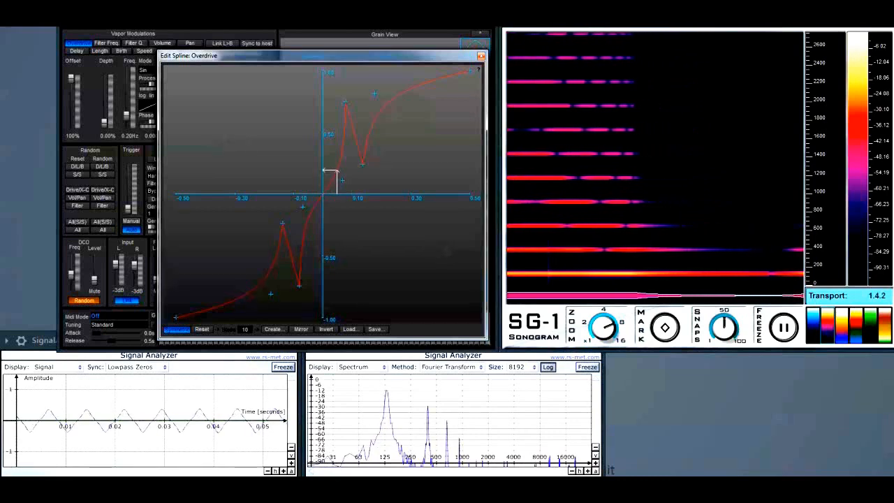
# Add steep dips and peaks to the symmetric curve near 0.1, 0.27 and 0.29, and fine-tune an inner peak and the outer dip
pyautogui.click(404, 232)
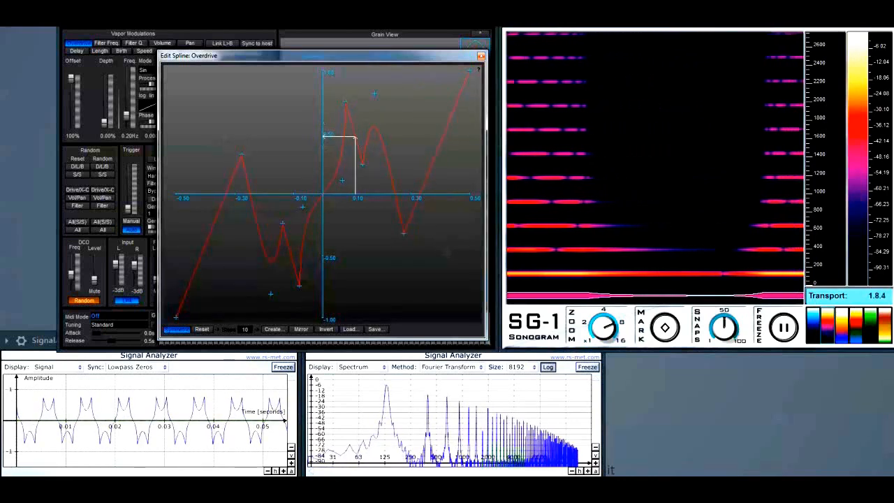
pyautogui.click(409, 112)
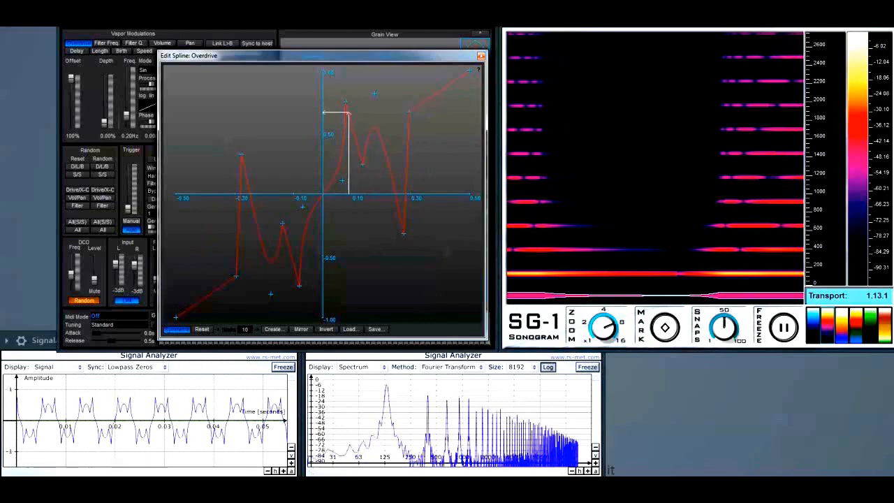
pyautogui.click(353, 222)
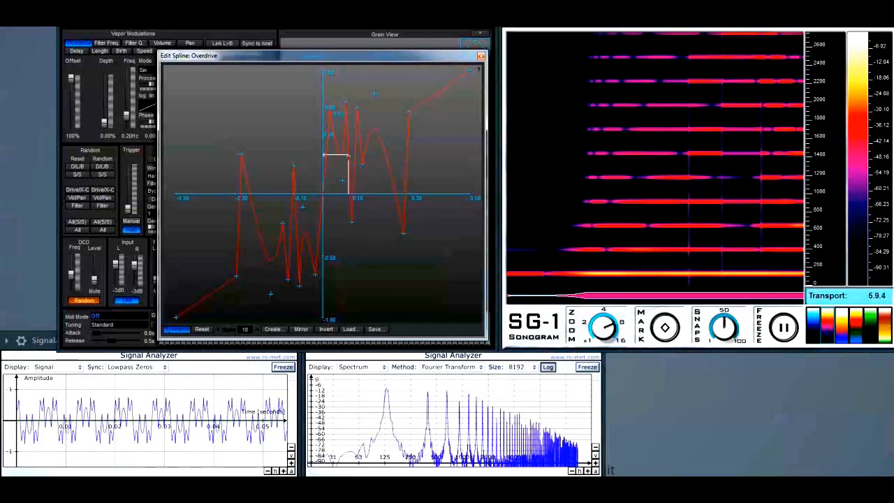
pyautogui.moveTo(346, 102)
pyautogui.mouseDown()
pyautogui.moveTo(343, 147)
pyautogui.moveTo(343, 117)
pyautogui.mouseUp()
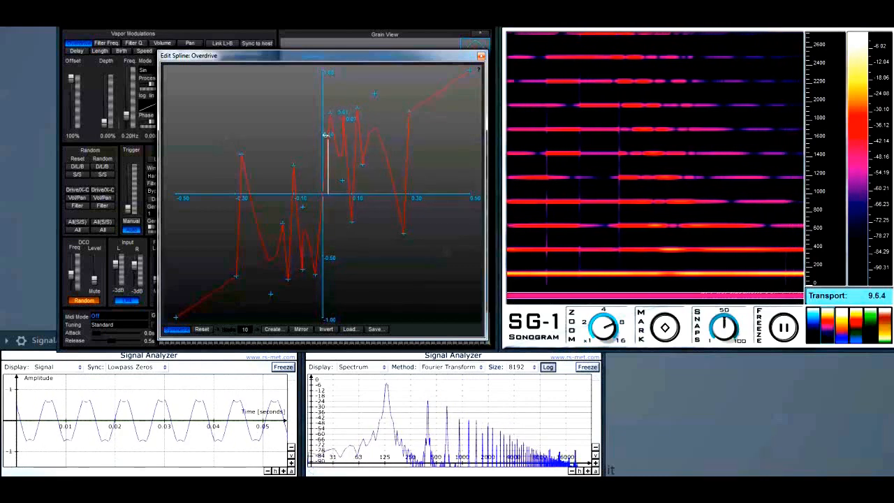
pyautogui.moveTo(404, 233); pyautogui.dragTo(409, 233)
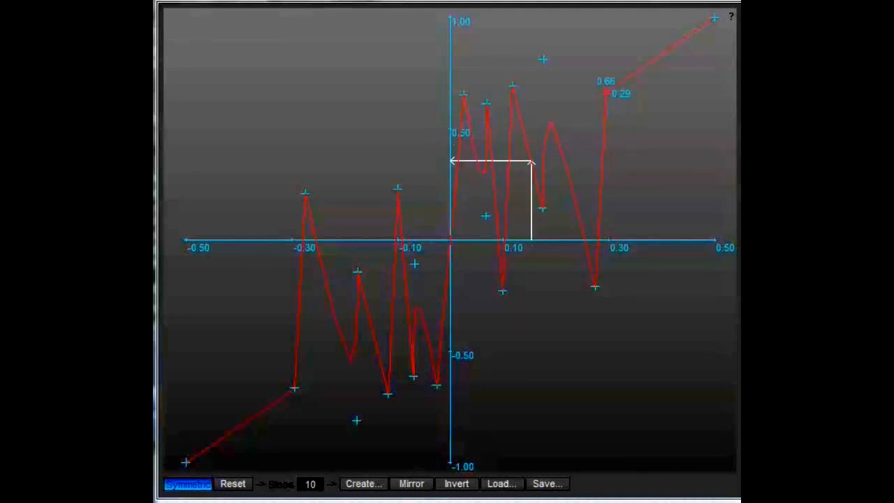
# Move the outer peak at 0.29 up and down, leaving it at a height of about 0.55
pyautogui.moveTo(606, 92)
pyautogui.mouseDown()
pyautogui.moveTo(606, 129)
pyautogui.moveTo(606, 86)
pyautogui.mouseUp()
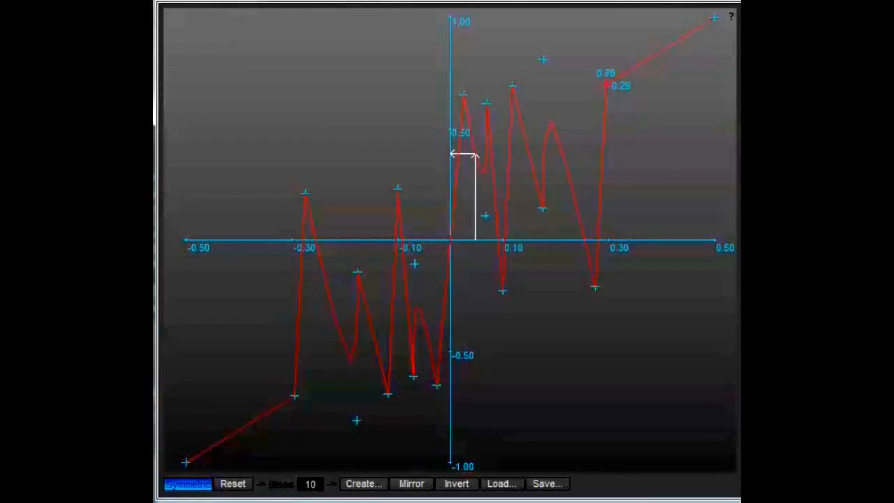
pyautogui.moveTo(606, 86); pyautogui.dragTo(606, 131)
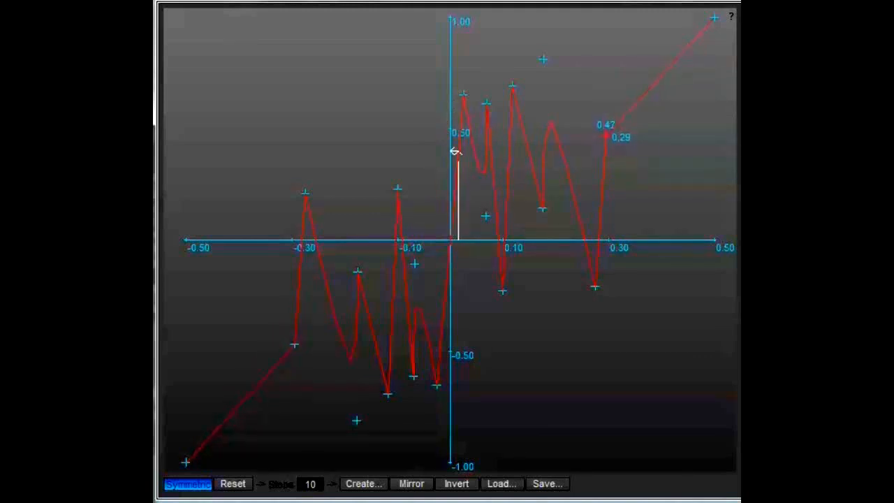
pyautogui.moveTo(606, 140); pyautogui.dragTo(606, 117)
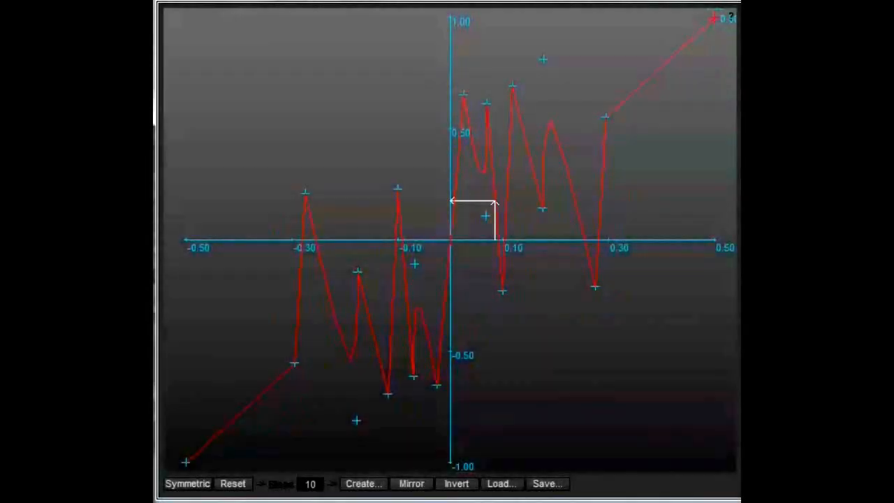
# With symmetry off, move the curve's end point vertically and raise the positive-side point near 0.3 to about 0.7
pyautogui.moveTo(713, 19)
pyautogui.mouseDown()
pyautogui.moveTo(714, 435)
pyautogui.moveTo(713, 266)
pyautogui.mouseUp()
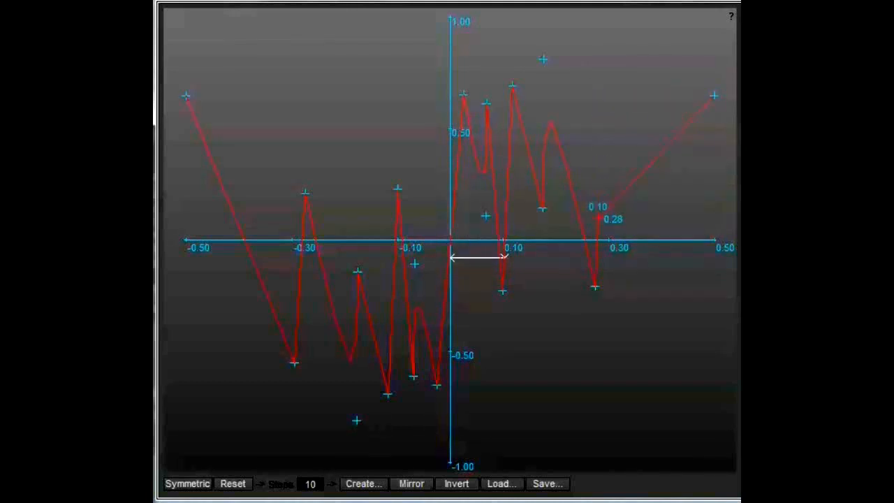
pyautogui.moveTo(603, 329); pyautogui.dragTo(609, 84)
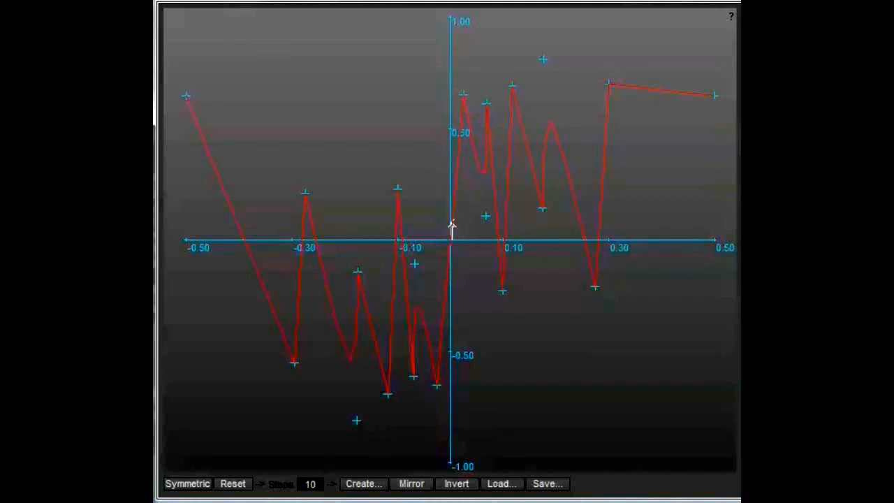
# Zoom the spline graph in and out and pan it to inspect the curve
pyautogui.scroll(10, 450, 239)
pyautogui.scroll(-13, 450, 239)
pyautogui.scroll(-10, 455, 209)
pyautogui.scroll(9, 462, 245)
pyautogui.scroll(6, 478, 263)
pyautogui.scroll(-2, 510, 125)
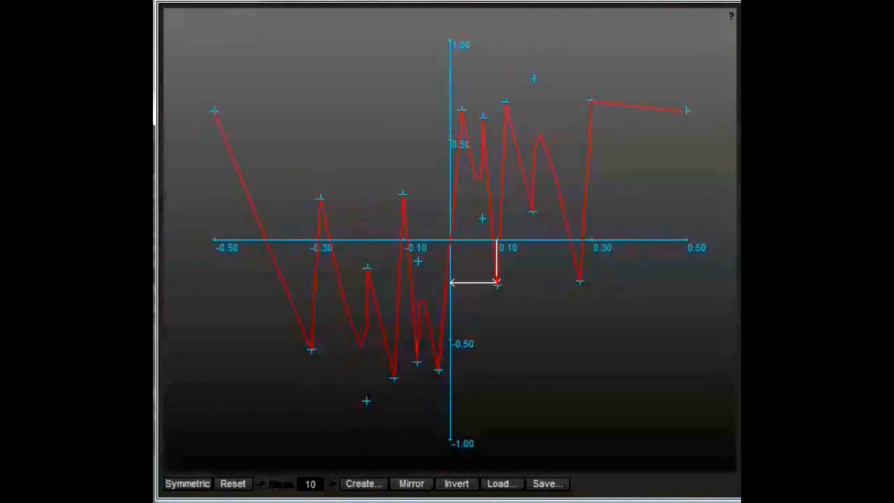
pyautogui.moveTo(517, 259); pyautogui.dragTo(511, 292)
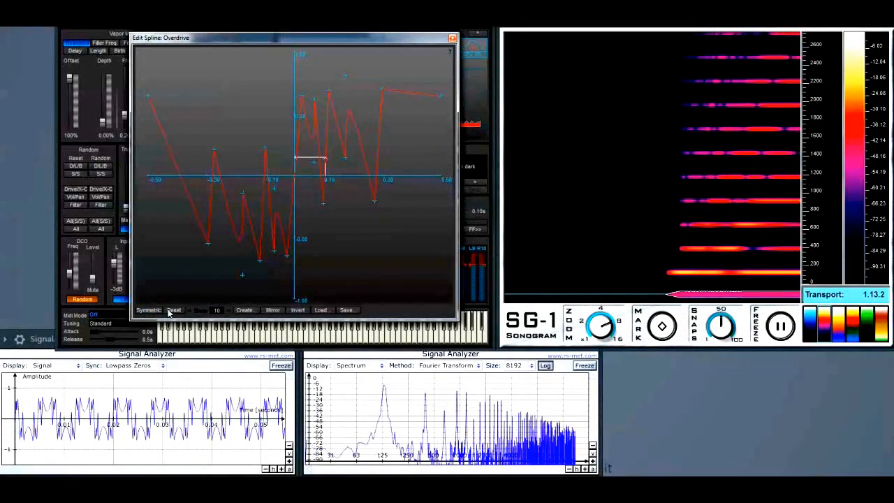
# Reset the overdrive curve and, with symmetry off, add a single point at about 0.19, 0.53
pyautogui.click(174, 311)
pyautogui.click(154, 311)
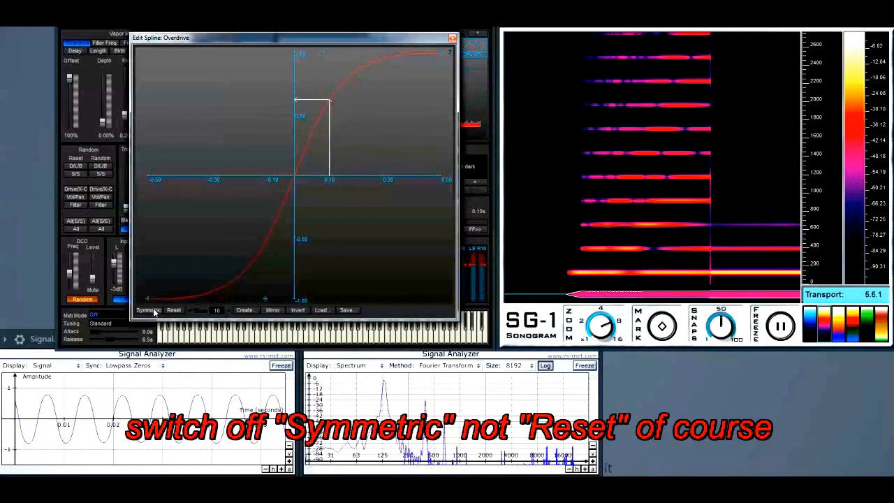
pyautogui.click(385, 88)
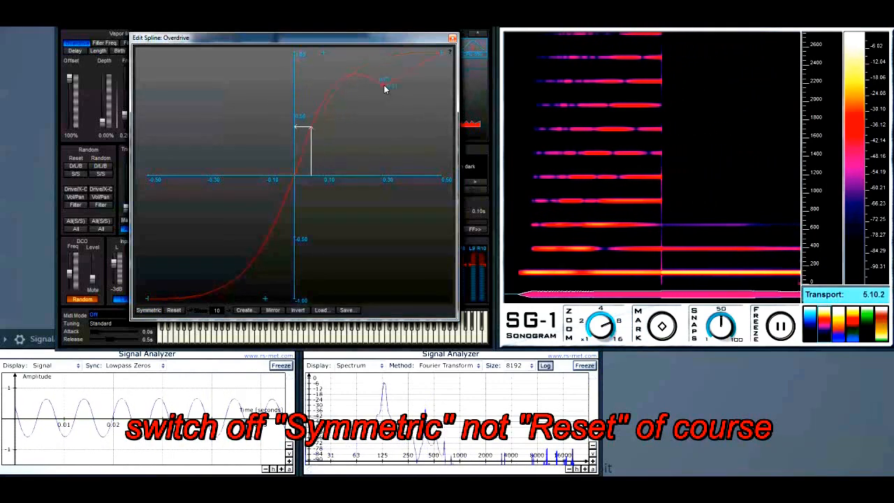
pyautogui.moveTo(385, 87); pyautogui.dragTo(350, 115)
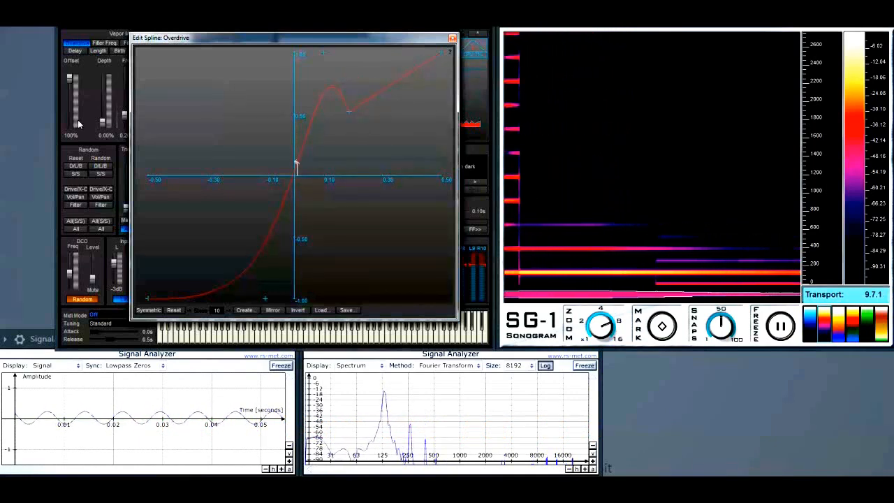
# Mirror the overdrive curve back and forth, ending in its original orientation
pyautogui.click(274, 310)
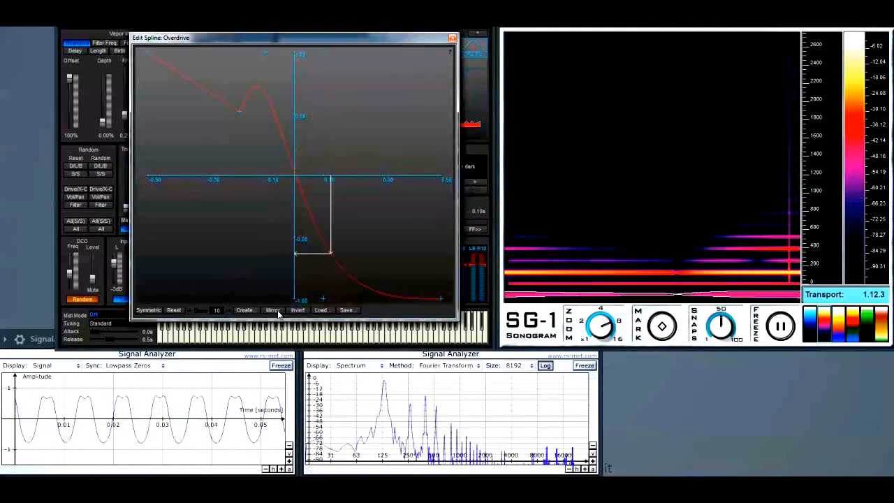
pyautogui.click(275, 311)
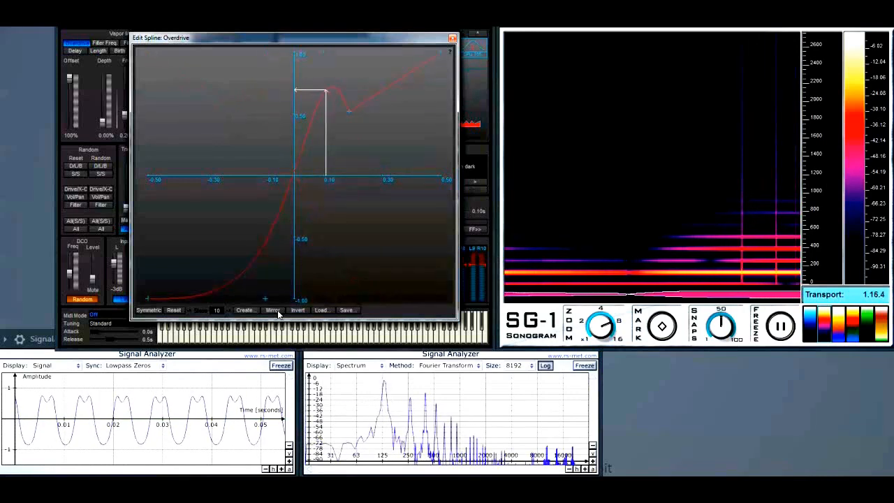
pyautogui.click(278, 313)
pyautogui.click(280, 312)
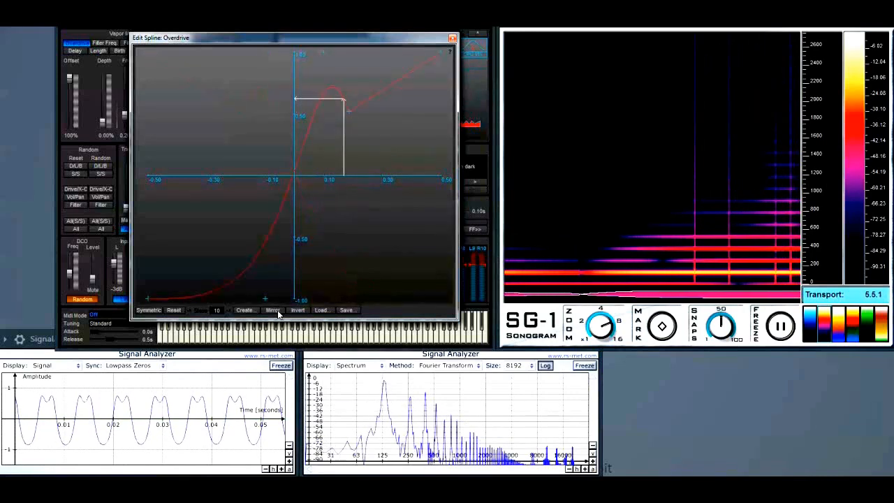
# Invert the overdrive curve repeatedly, ending in its original orientation
pyautogui.click(295, 313)
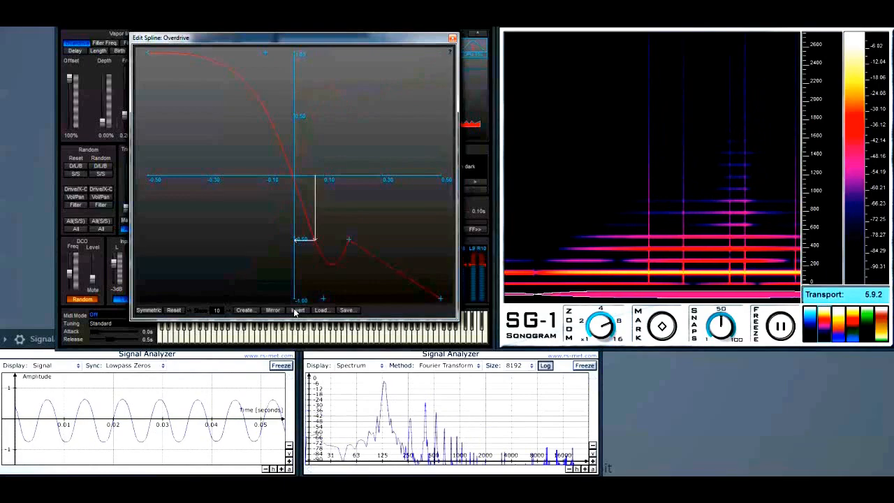
pyautogui.click(295, 312)
pyautogui.click(295, 313)
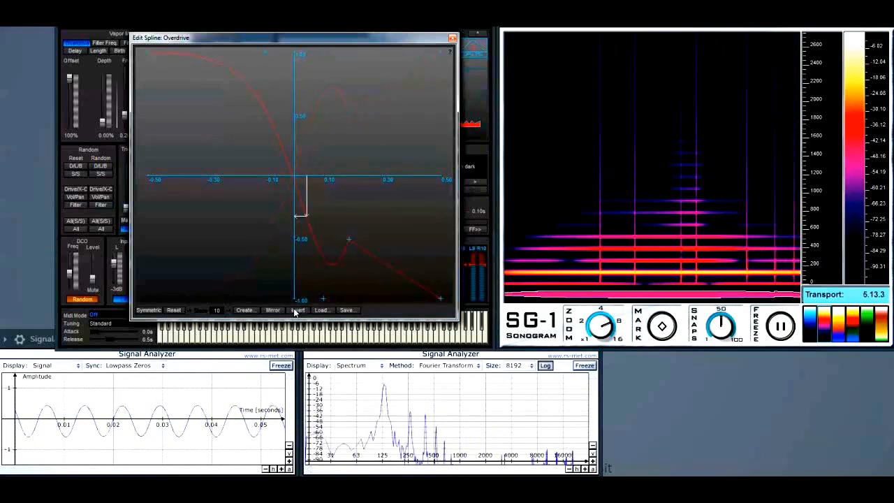
pyautogui.click(295, 312)
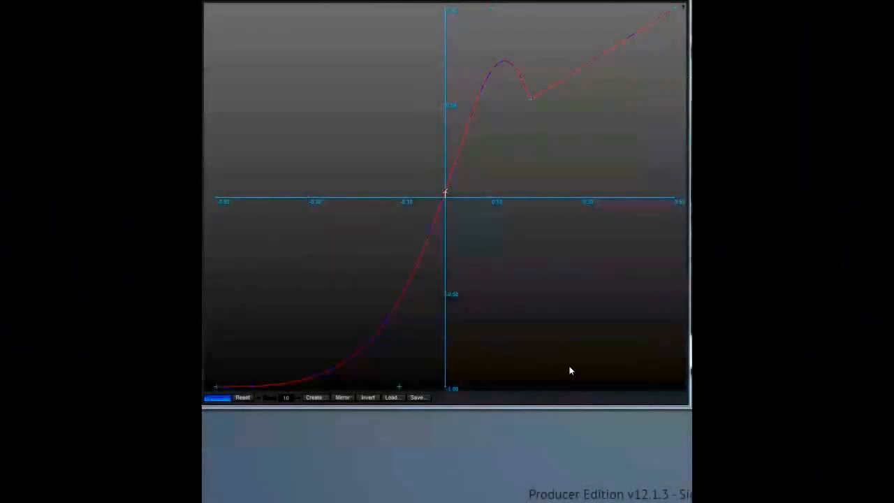
# View the available curve creation shapes and switch off symmetric editing
pyautogui.click(315, 398)
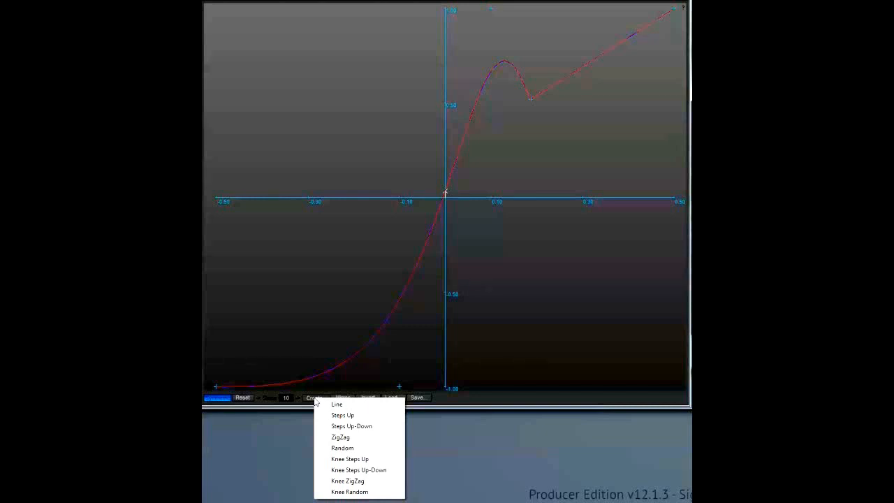
pyautogui.click(218, 398)
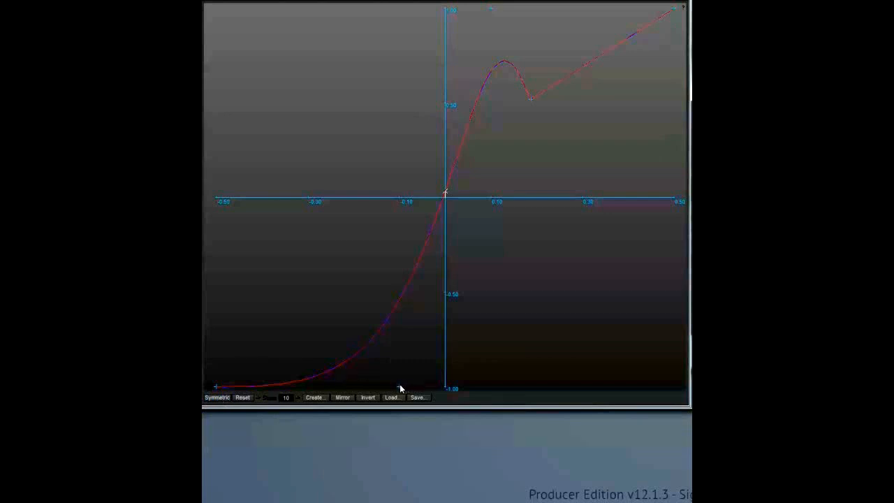
# Reset the overdrive curve to a straight line with symmetry off and create a Steps Up shape with 10 steps
pyautogui.moveTo(399, 386); pyautogui.dragTo(396, 433)
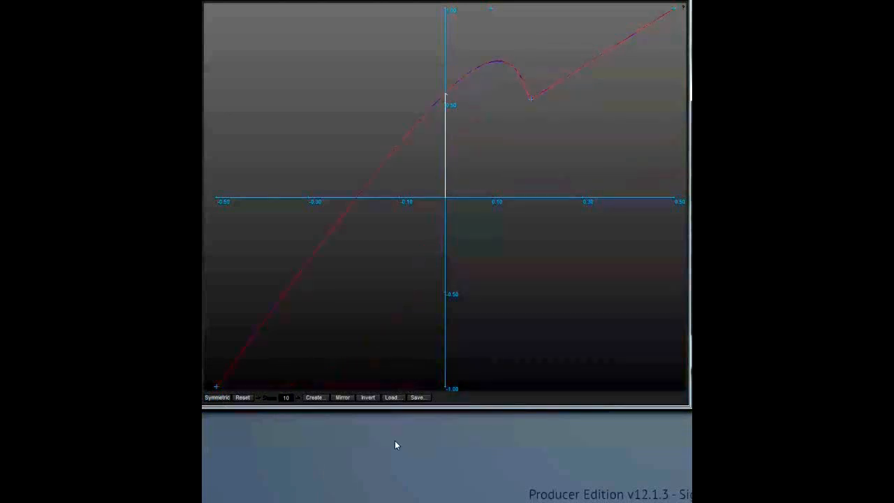
pyautogui.click(243, 399)
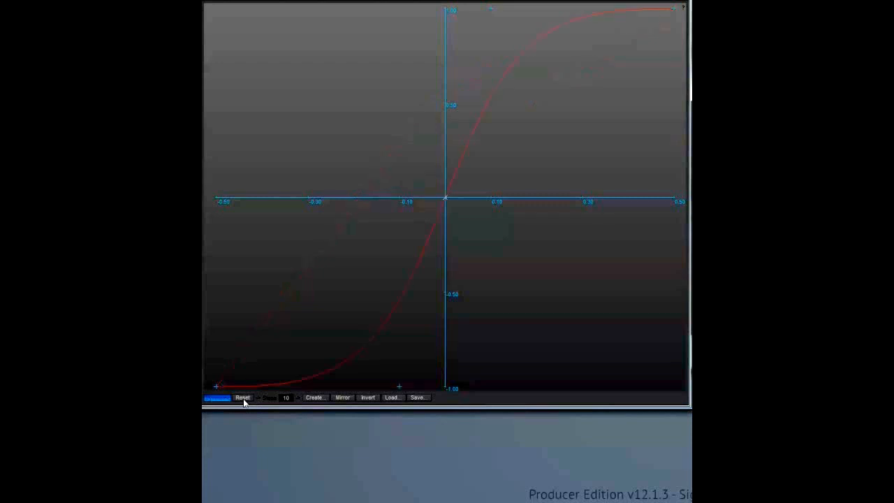
pyautogui.click(215, 402)
pyautogui.click(293, 398)
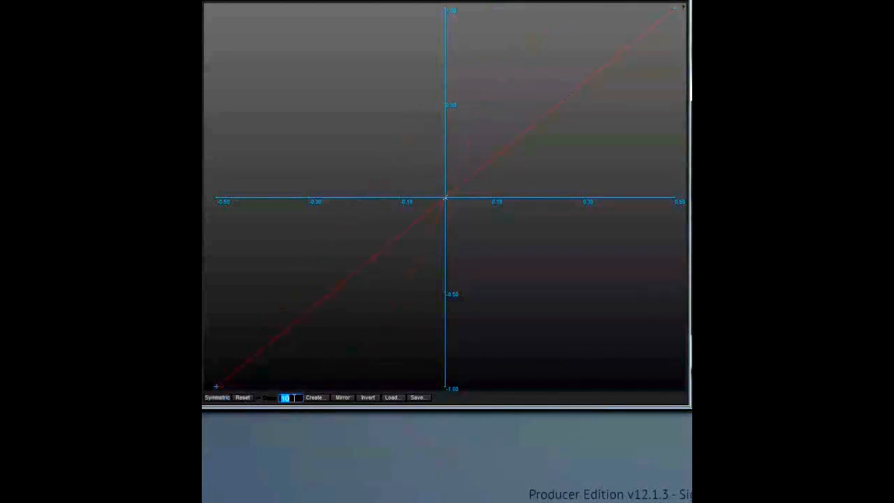
pyautogui.click(317, 400)
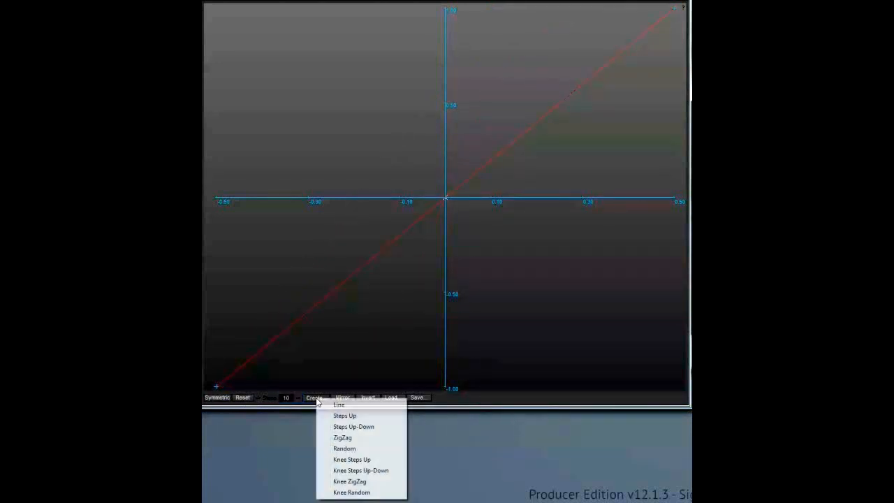
pyautogui.click(351, 416)
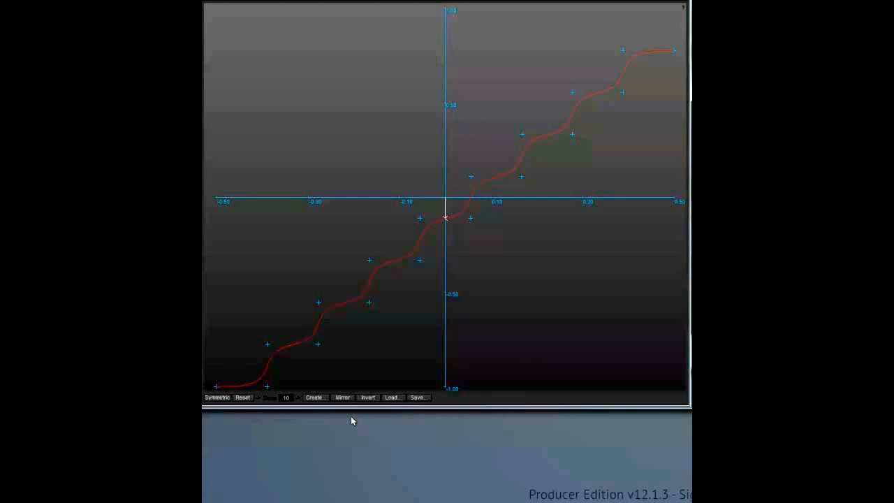
# Clear the overdrive curve back to an unsymmetric straight line and create a Knee Steps Up shape with 10 steps
pyautogui.click(243, 399)
pyautogui.moveTo(399, 388); pyautogui.dragTo(399, 436)
pyautogui.click(221, 400)
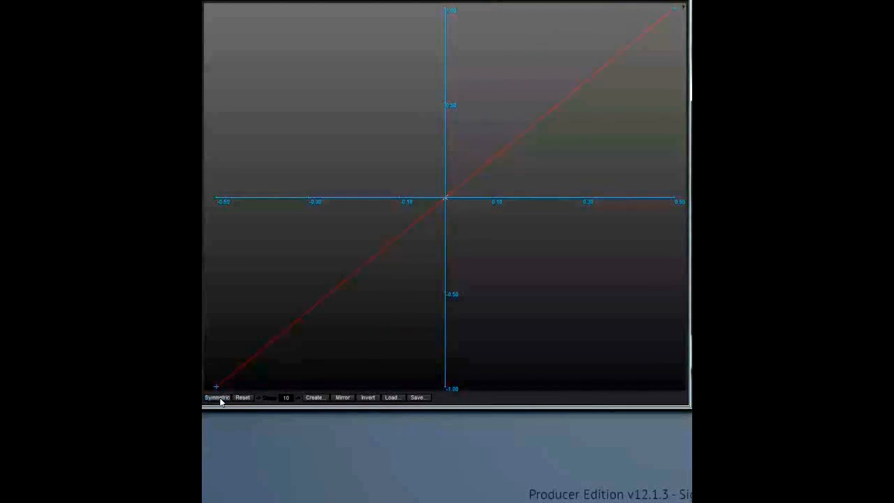
pyautogui.click(314, 398)
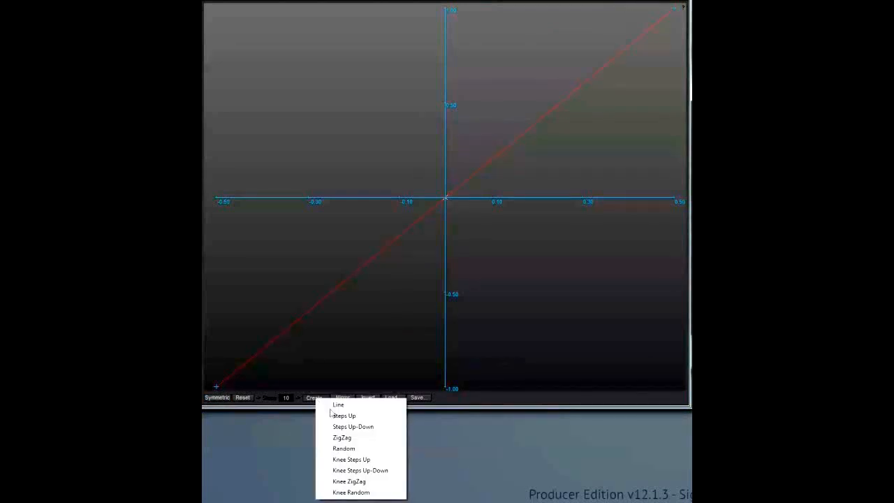
pyautogui.click(357, 461)
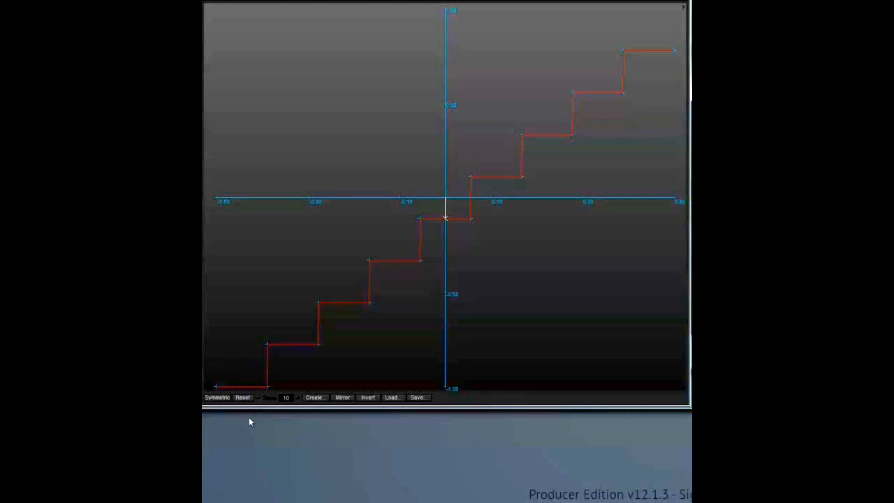
# Return the curve to a straight line with symmetry off and create the smooth Steps Up shape with 10 steps again
pyautogui.click(246, 398)
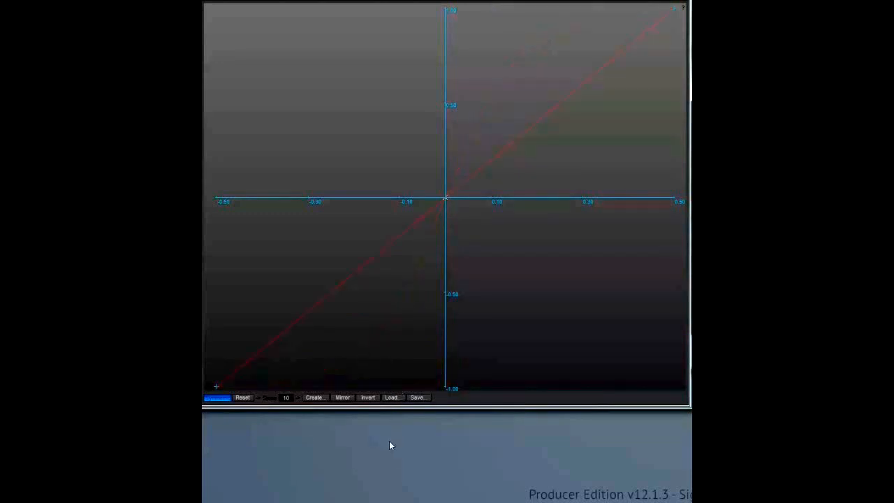
pyautogui.click(223, 398)
pyautogui.click(318, 398)
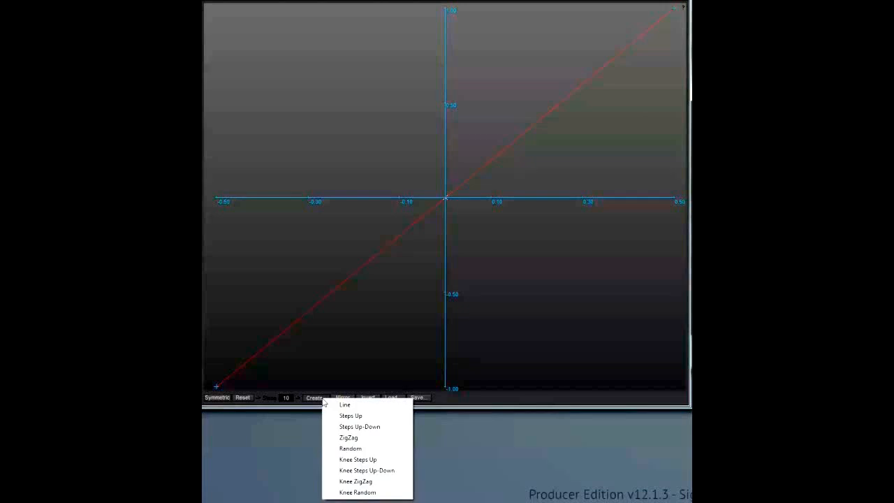
pyautogui.click(351, 416)
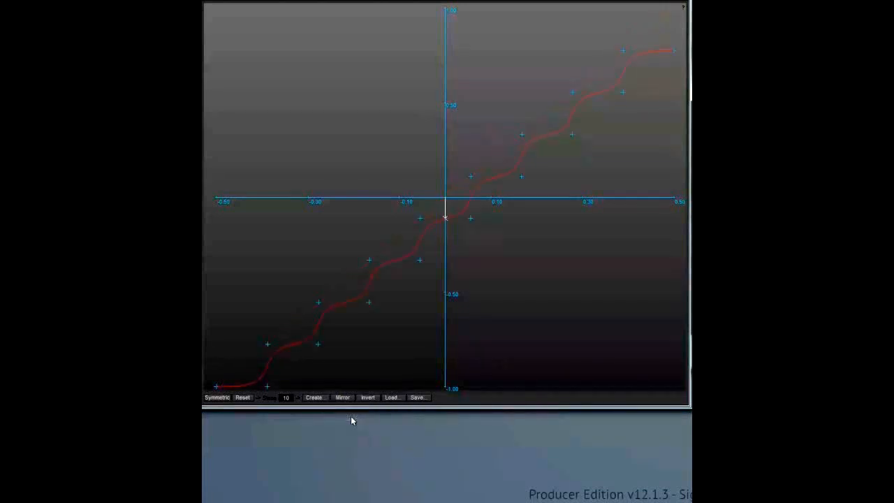
# Look through the available curve creation shapes, comparing the Steps Up and Knee Steps Up options
pyautogui.click(315, 397)
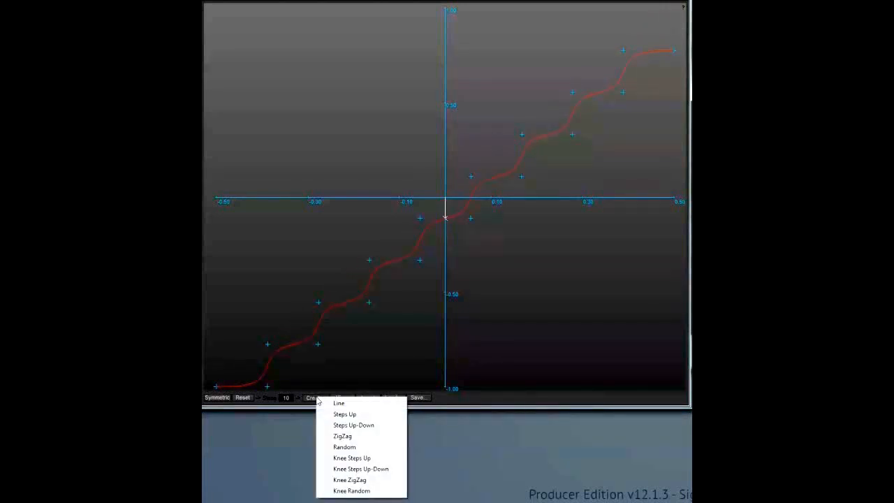
pyautogui.click(350, 459)
pyautogui.click(314, 398)
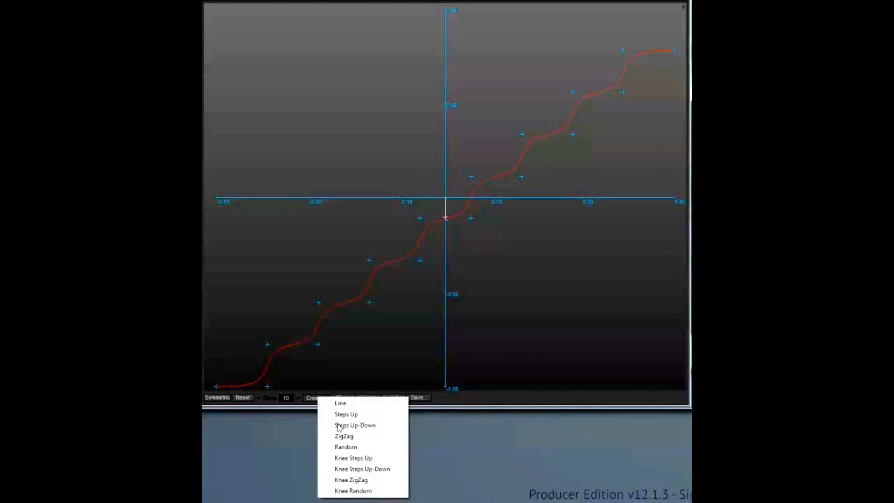
pyautogui.click(353, 458)
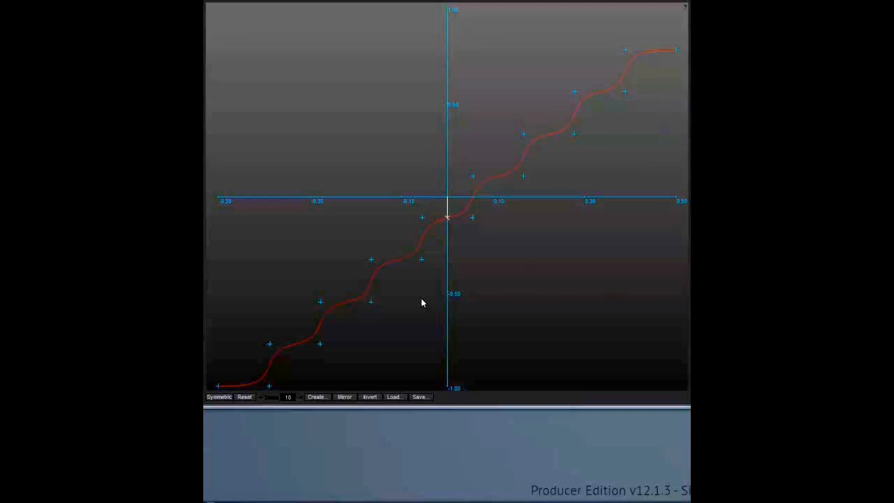
# Set the number of steps to 4 and create a Knee Steps Up shape on top of the existing Steps Up curve
pyautogui.click(290, 397)
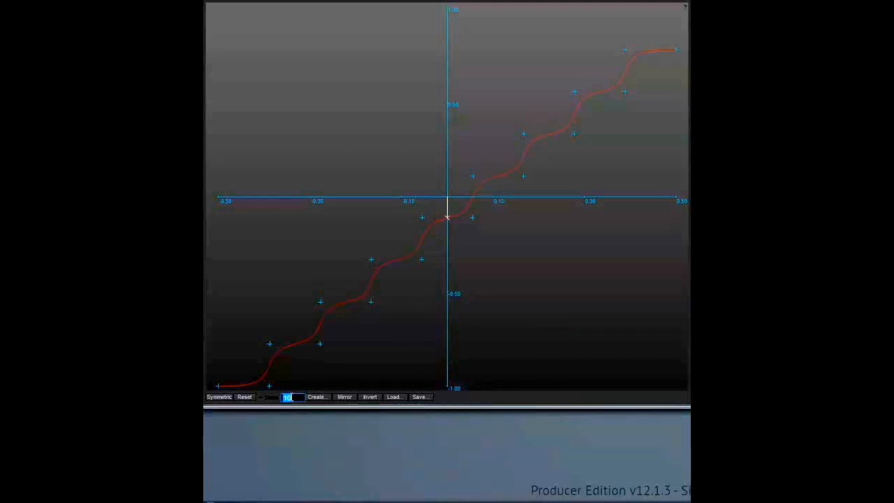
pyautogui.write('4')
pyautogui.press('Return')
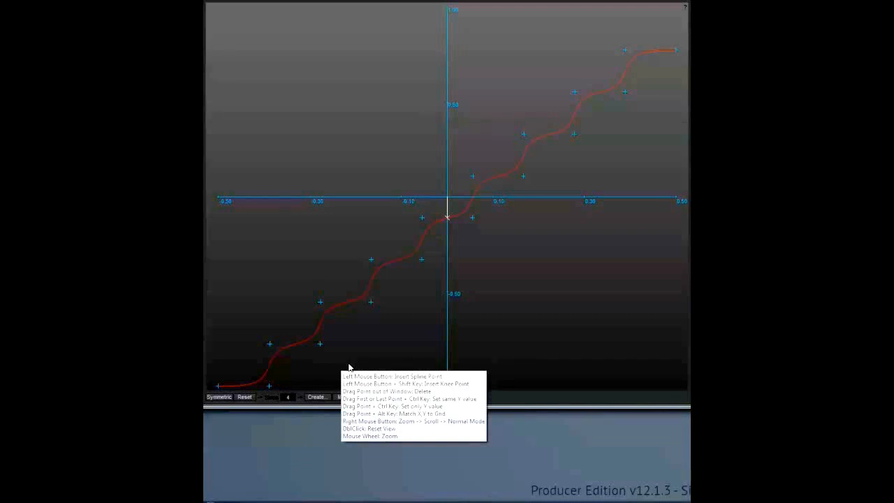
pyautogui.click(318, 398)
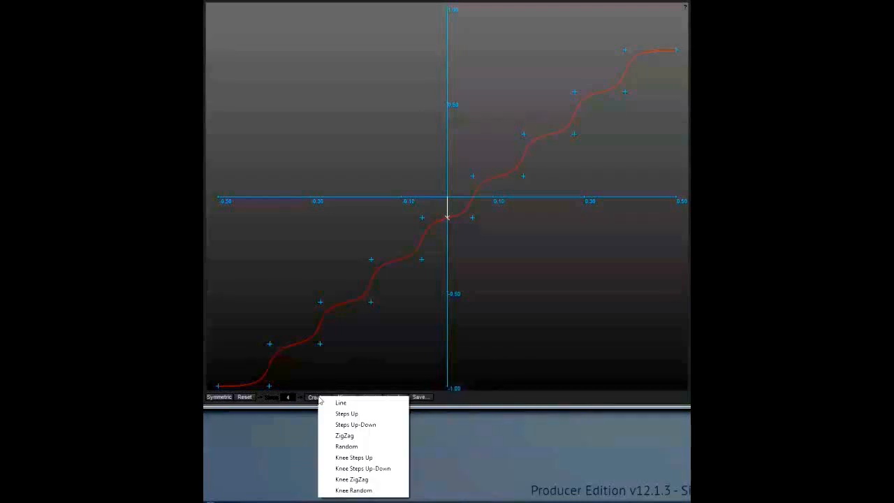
pyautogui.click(352, 459)
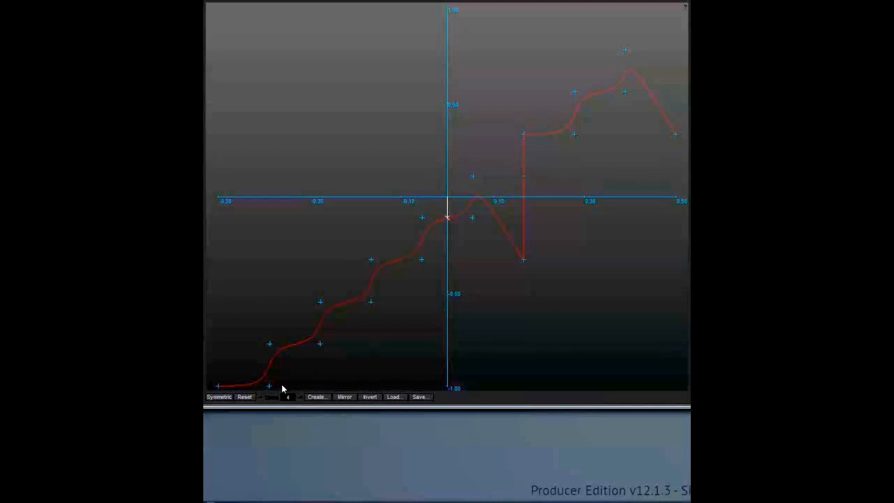
# Reset the curve to a straight line with symmetry off and create a Knee ZigZag shape with 4 steps
pyautogui.click(247, 398)
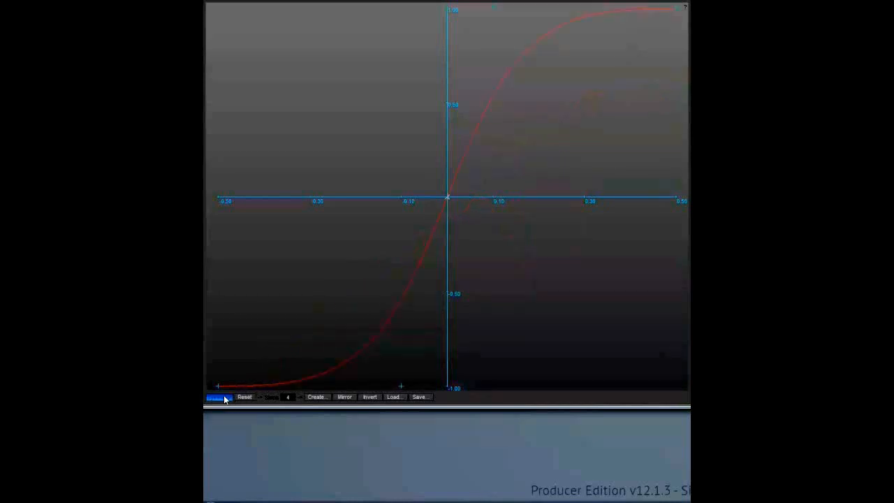
pyautogui.moveTo(400, 387); pyautogui.dragTo(400, 437)
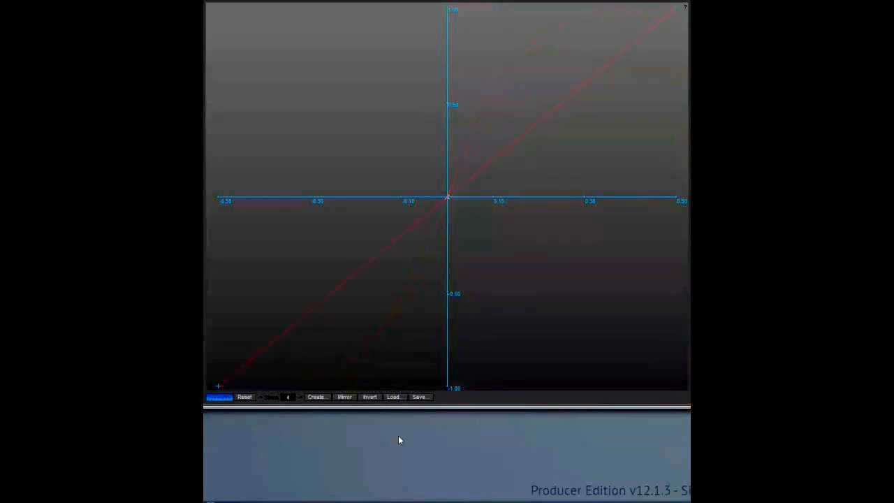
pyautogui.click(220, 397)
pyautogui.click(318, 399)
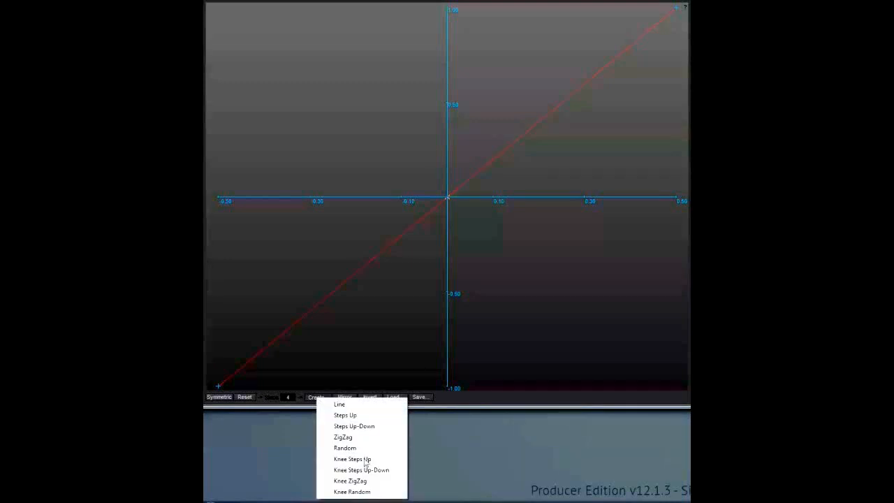
pyautogui.click(357, 482)
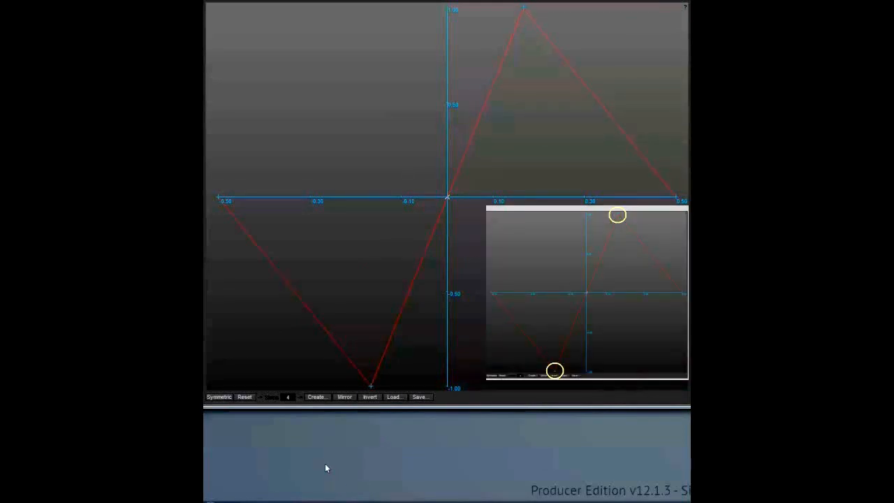
# Set the number of steps to 8 and create a Steps Up shape on top of the zigzag curve
pyautogui.click(288, 399)
pyautogui.write('8')
pyautogui.press('Return')
pyautogui.click(319, 397)
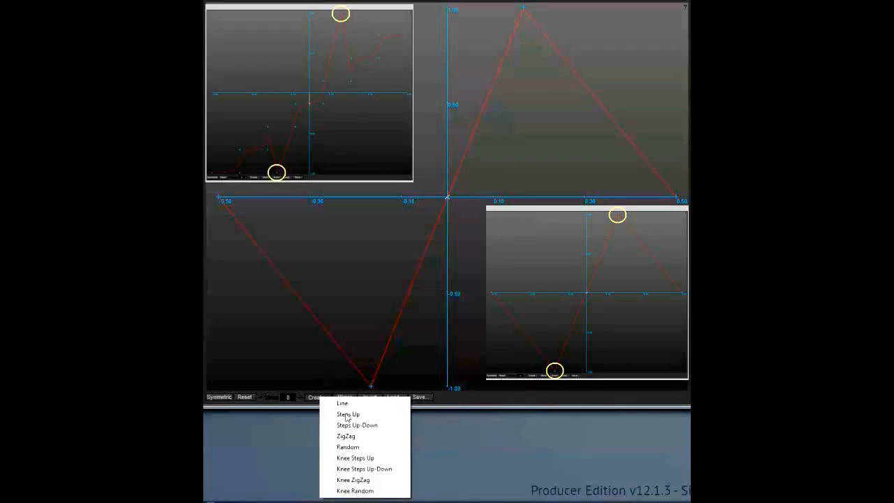
pyautogui.click(345, 415)
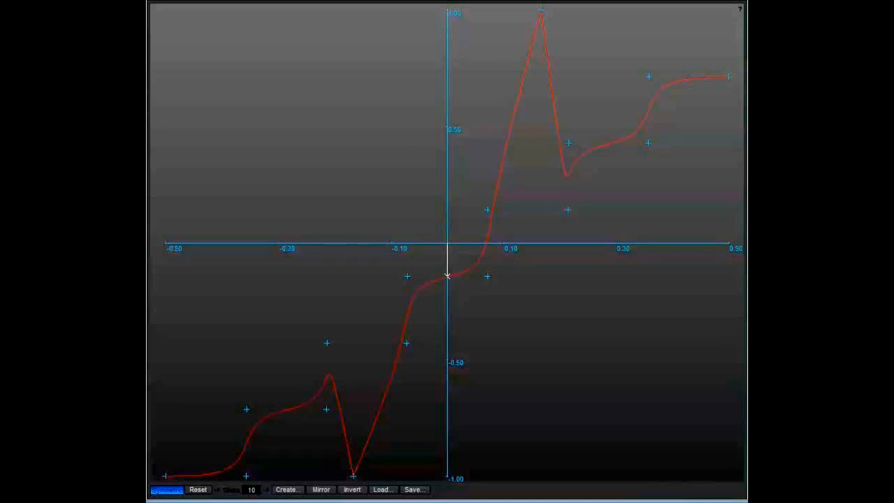
# Create a Line shape with 10 steps on top of the combined curve while symmetric editing is on
pyautogui.click(256, 491)
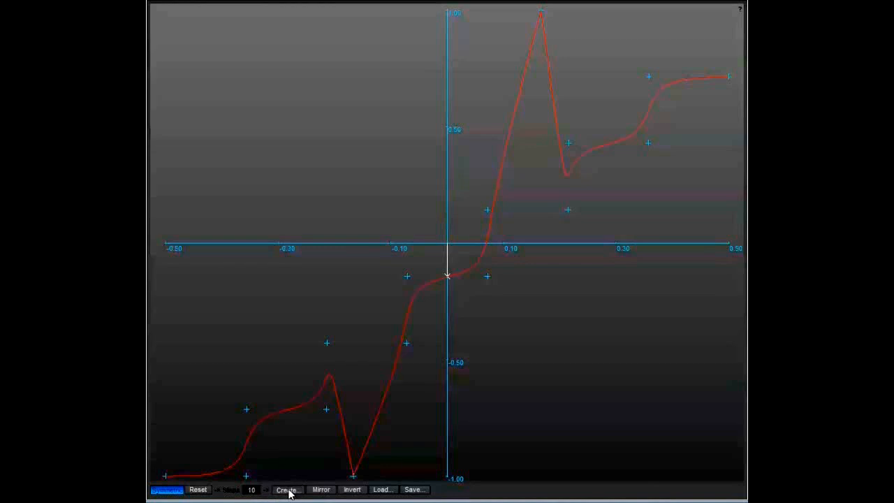
pyautogui.click(288, 491)
pyautogui.click(322, 374)
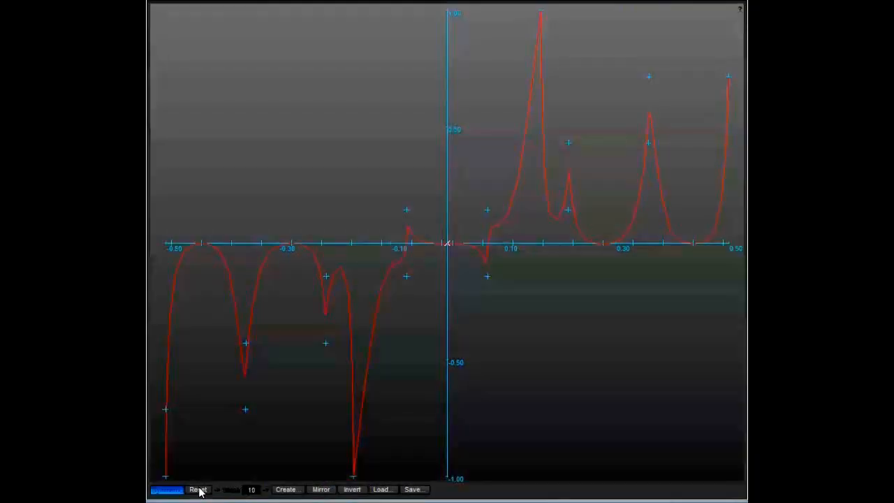
# Reset the curve, set the number of steps to 20, and create Line shapes over a straight curve and over a knee-stepped curve
pyautogui.click(199, 490)
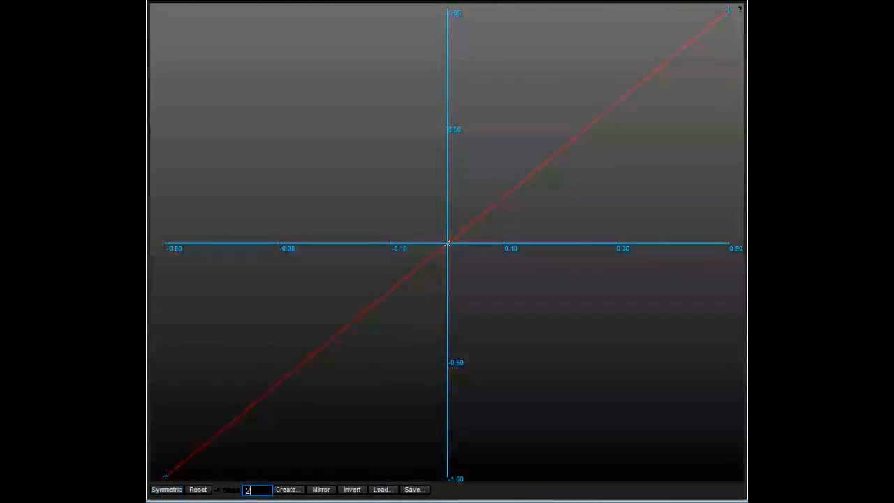
pyautogui.write('0')
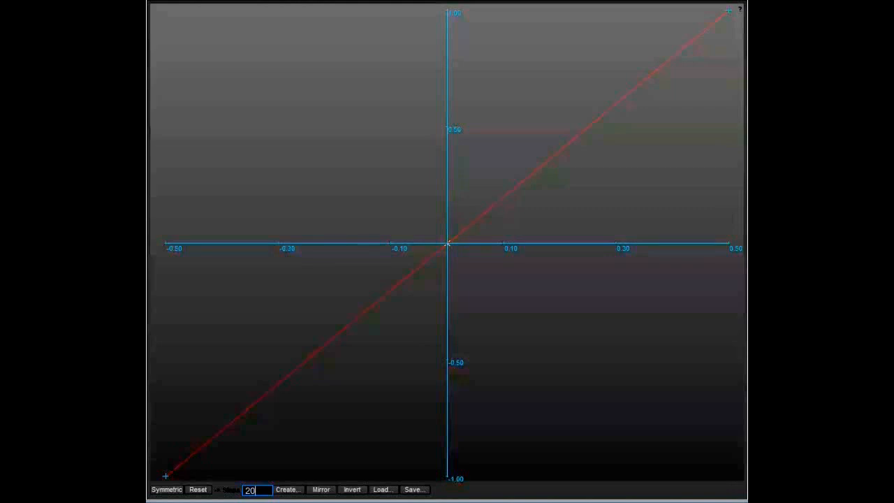
pyautogui.click(286, 489)
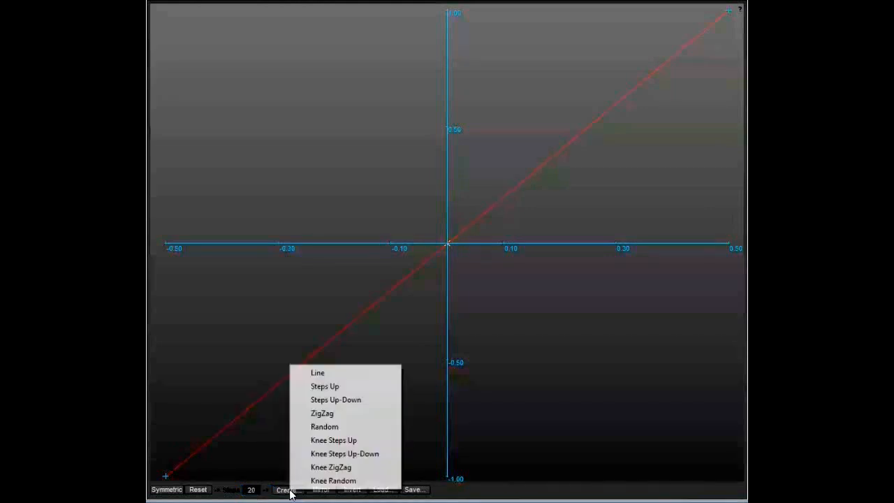
pyautogui.click(318, 374)
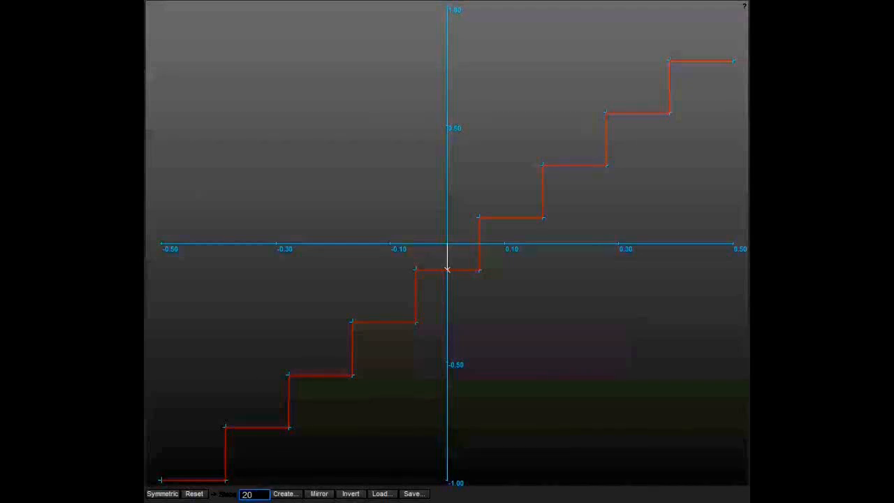
pyautogui.click(283, 494)
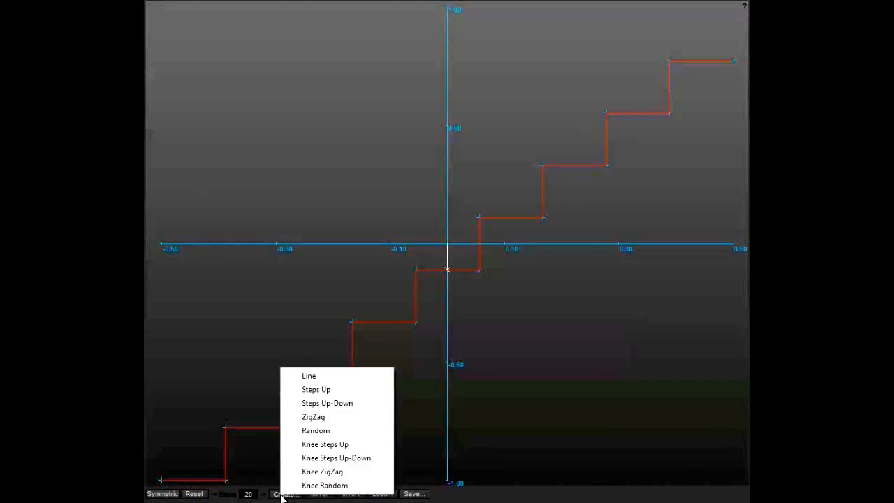
pyautogui.click(309, 377)
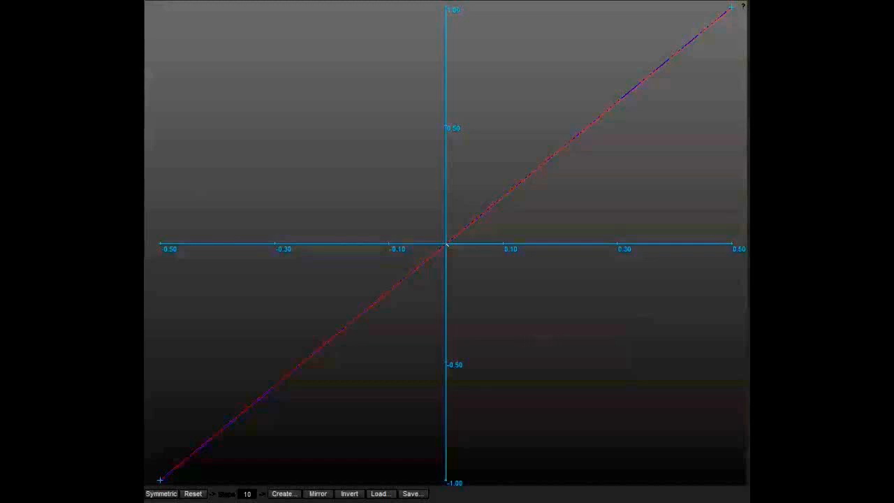
# Create a Knee Steps Up shape with 10 steps from the straight line, and reset the curve
pyautogui.click(283, 494)
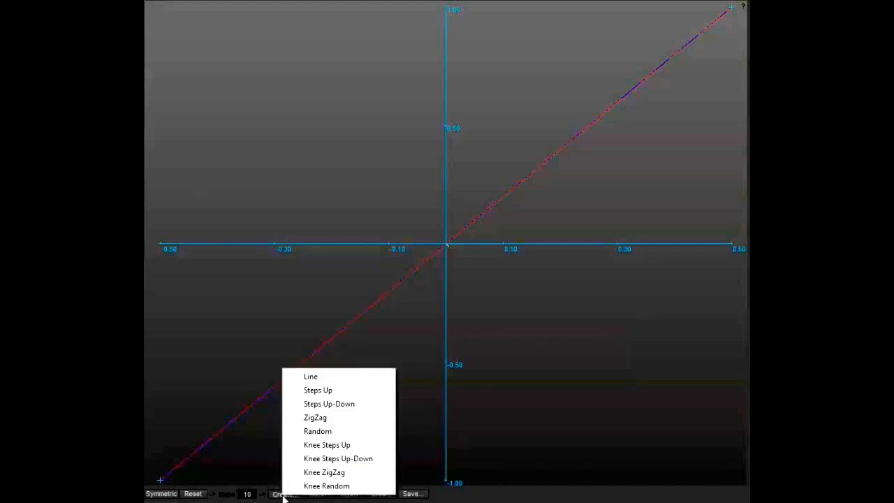
pyautogui.click(330, 448)
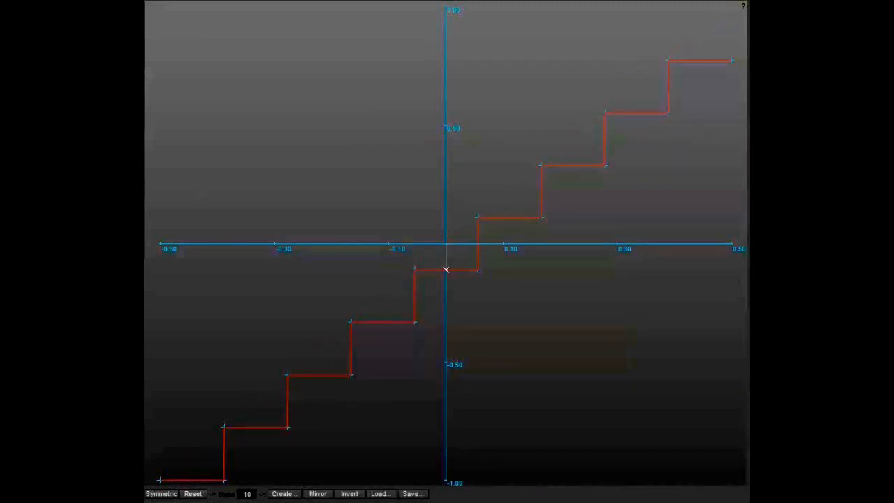
pyautogui.click(193, 494)
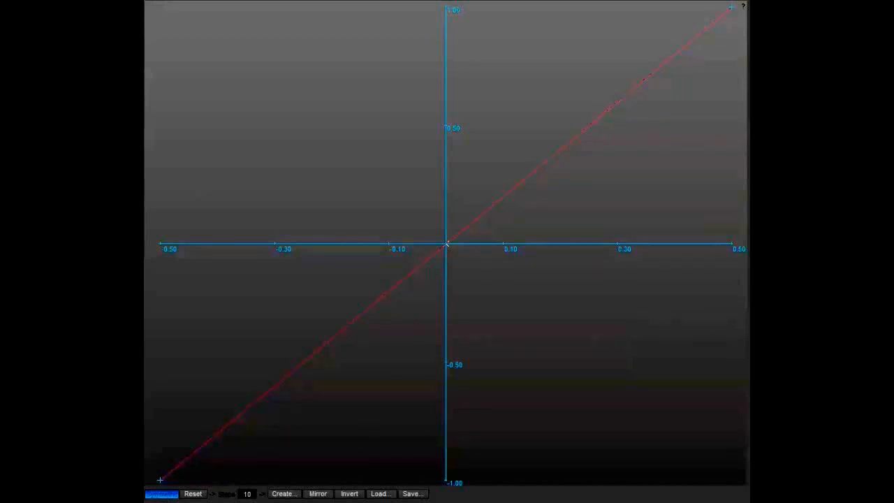
# Create another Knee Steps Up shape with 10 steps over the reset straight line while symmetric editing is on
pyautogui.click(282, 494)
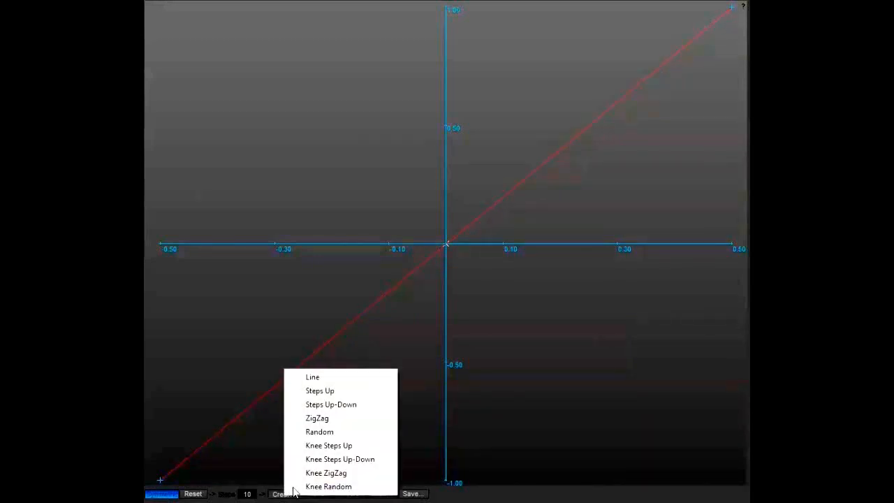
pyautogui.click(329, 448)
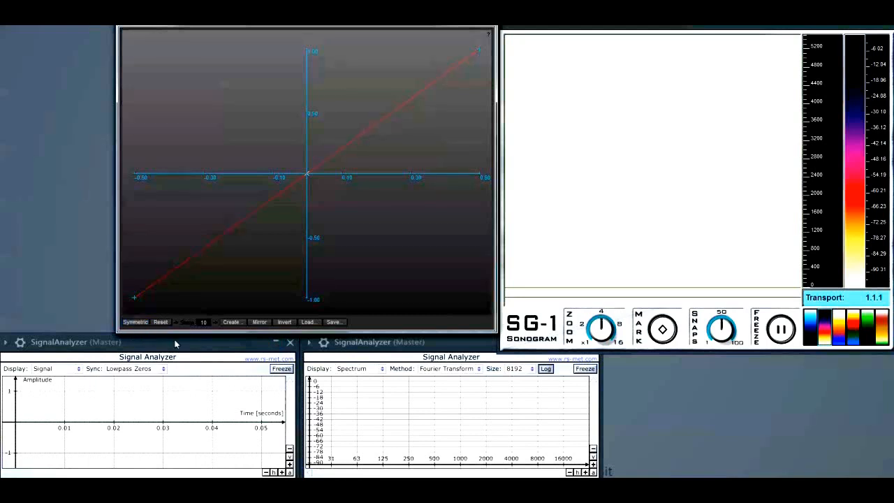
# Create a ZigZag shape with 4 steps from the straight curve with symmetric editing off
pyautogui.click(230, 322)
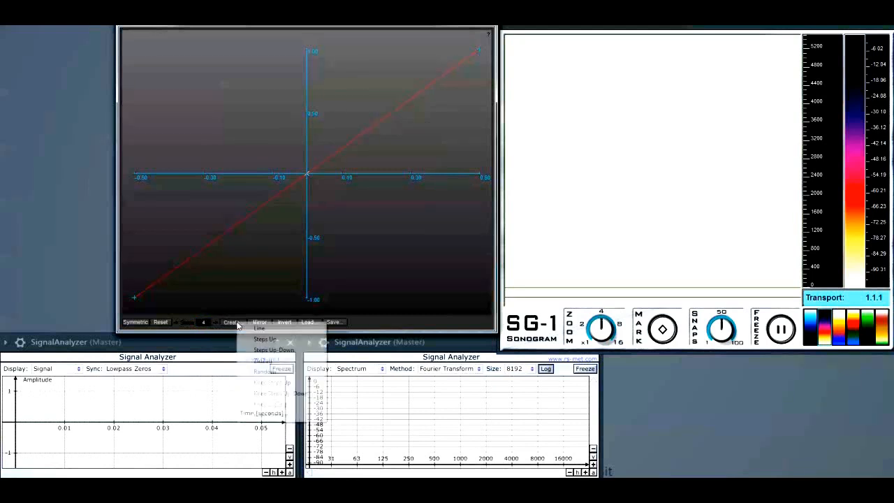
pyautogui.click(264, 361)
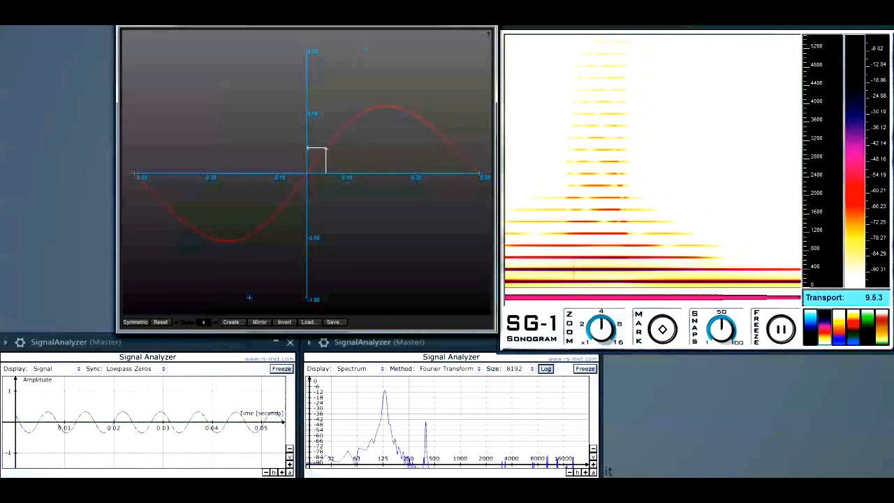
# Reset the curve, turn off symmetric editing and create a ZigZag shape with 3 steps
pyautogui.click(158, 323)
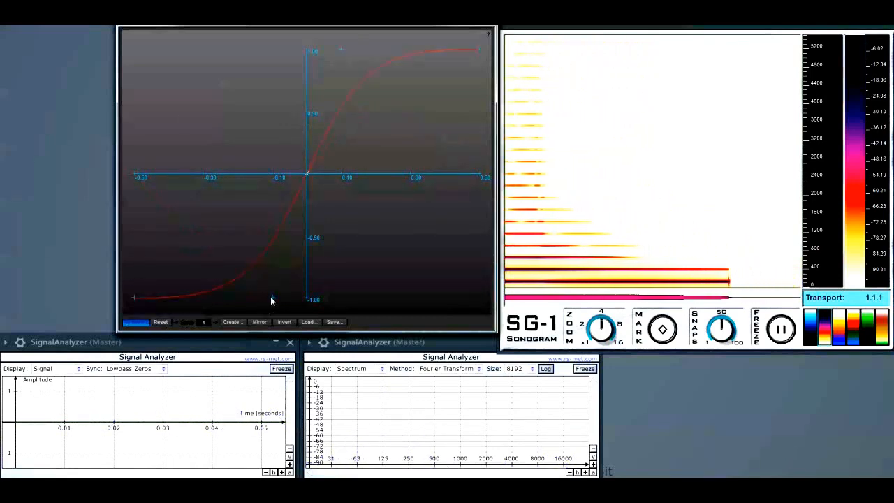
pyautogui.click(139, 325)
pyautogui.click(209, 323)
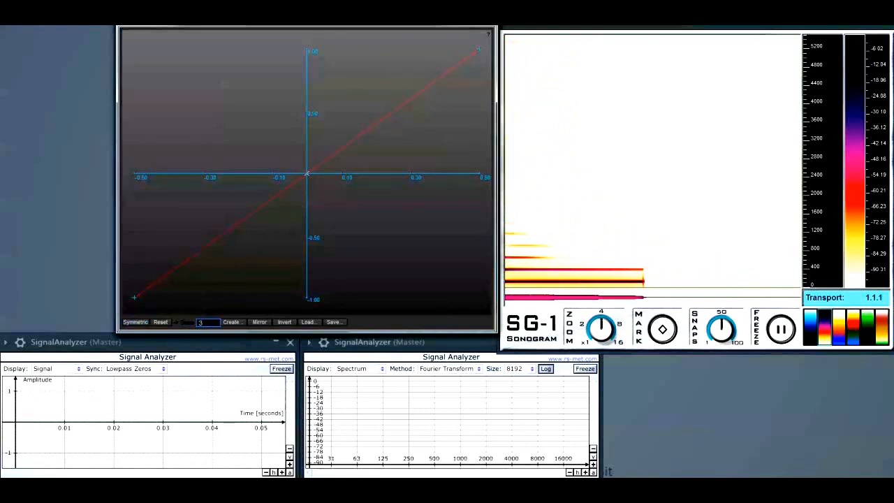
pyautogui.click(230, 323)
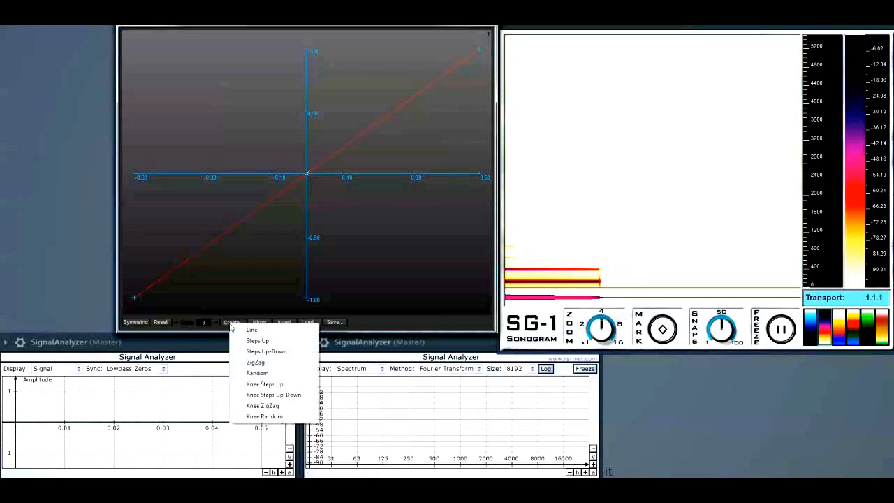
pyautogui.click(255, 362)
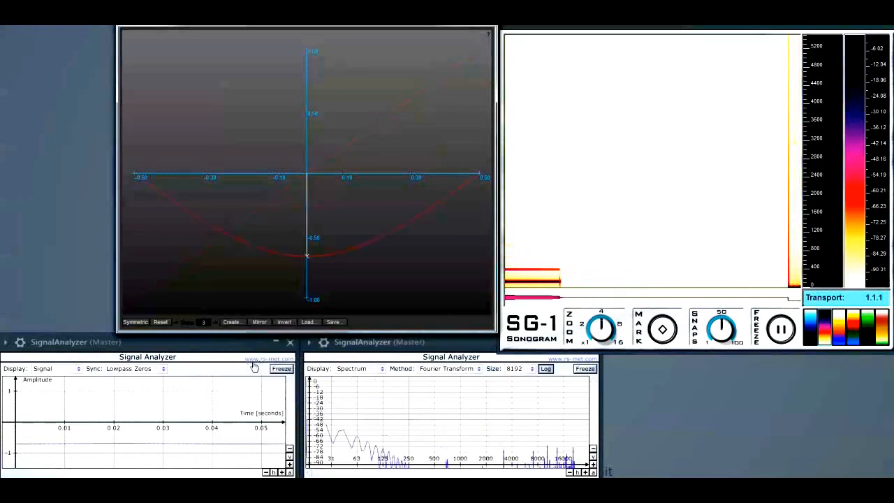
# Invert the 3-step ZigZag curve, then play the sound through it and stop playback
pyautogui.click(283, 324)
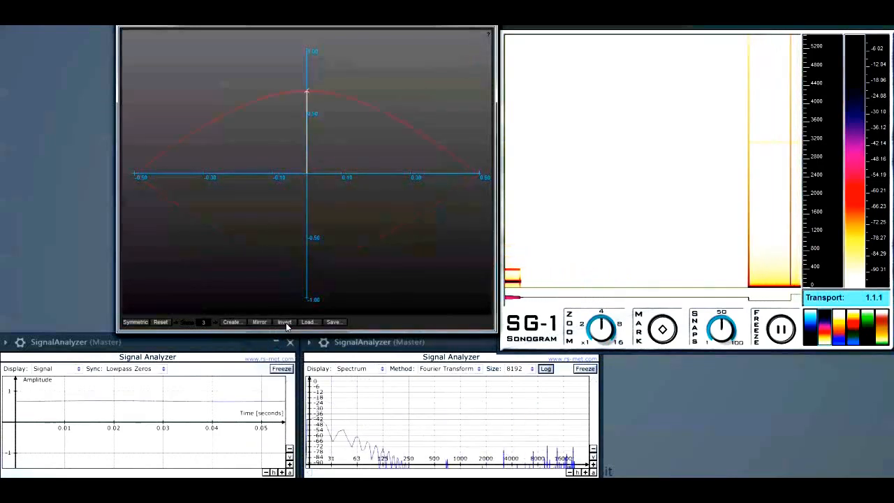
pyautogui.press('space')
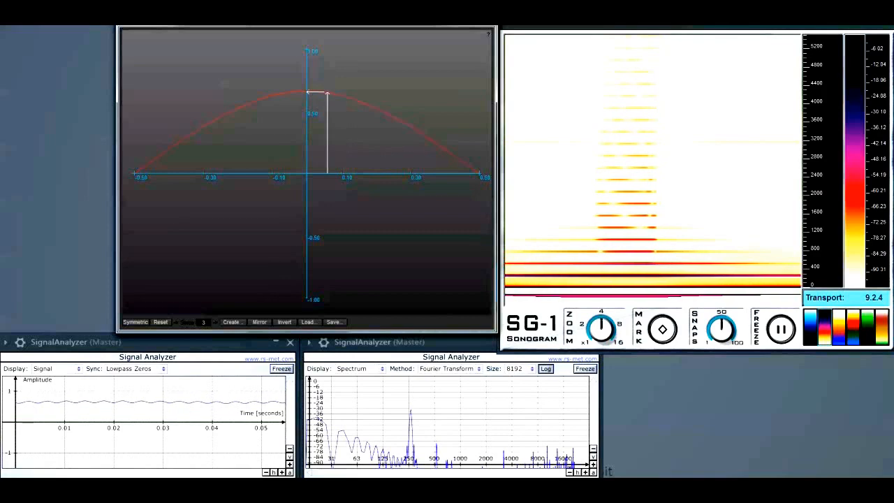
pyautogui.press('space')
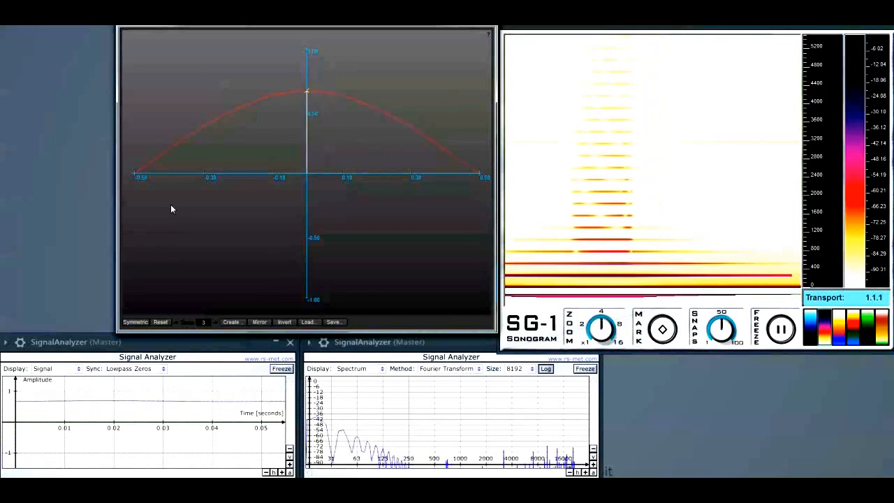
# Reset the curve, create a Knee ZigZag shape with 4 steps, and play the sound through it
pyautogui.click(160, 322)
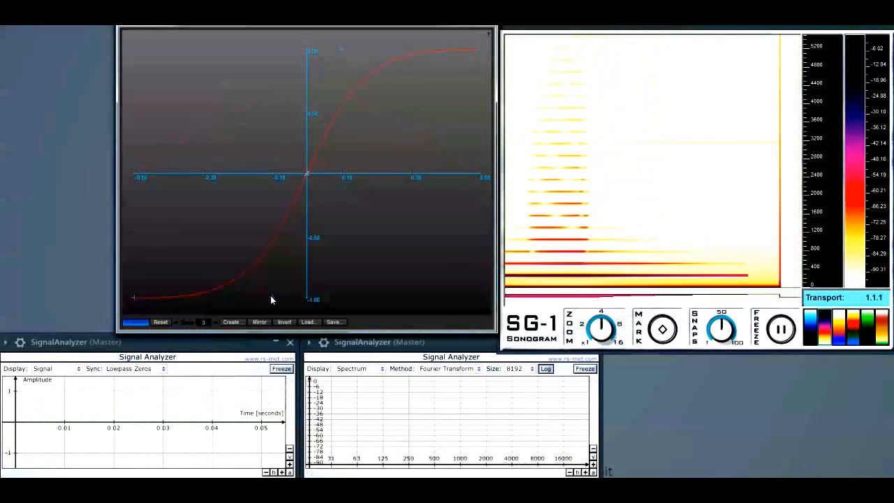
pyautogui.click(202, 322)
pyautogui.write('4')
pyautogui.press('Return')
pyautogui.click(232, 324)
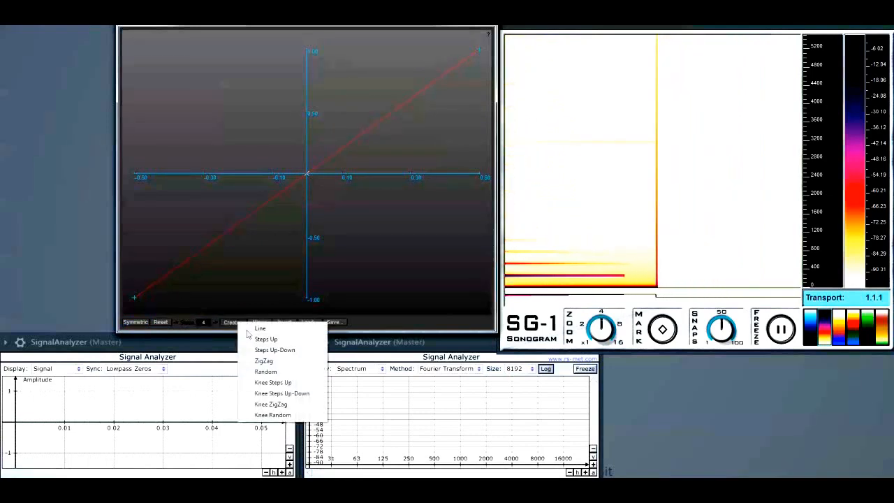
pyautogui.click(271, 405)
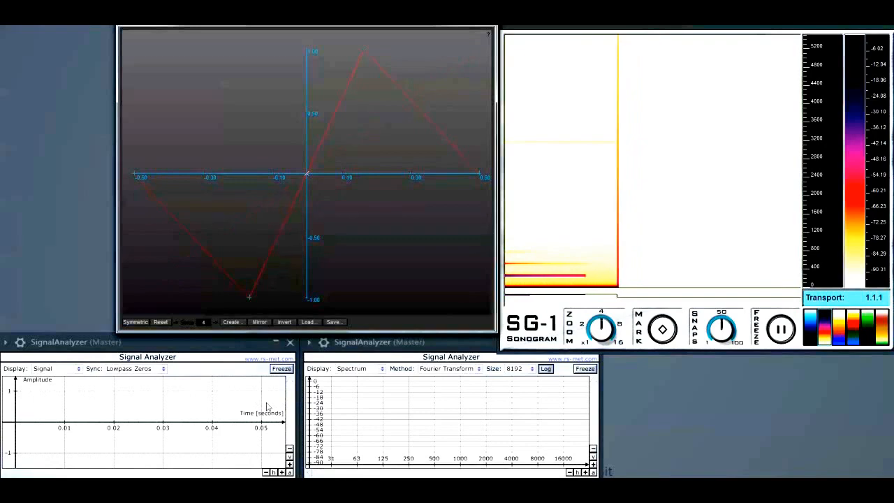
pyautogui.press('space')
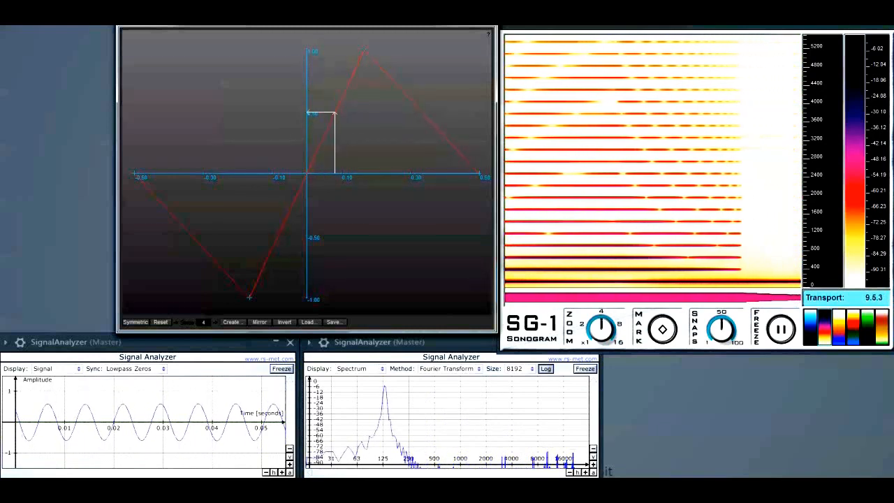
pyautogui.press('space')
# Reset and straighten the curve, turn off symmetric editing and create a Knee ZigZag shape with 3 steps
pyautogui.click(161, 323)
pyautogui.moveTo(273, 299); pyautogui.dragTo(230, 373)
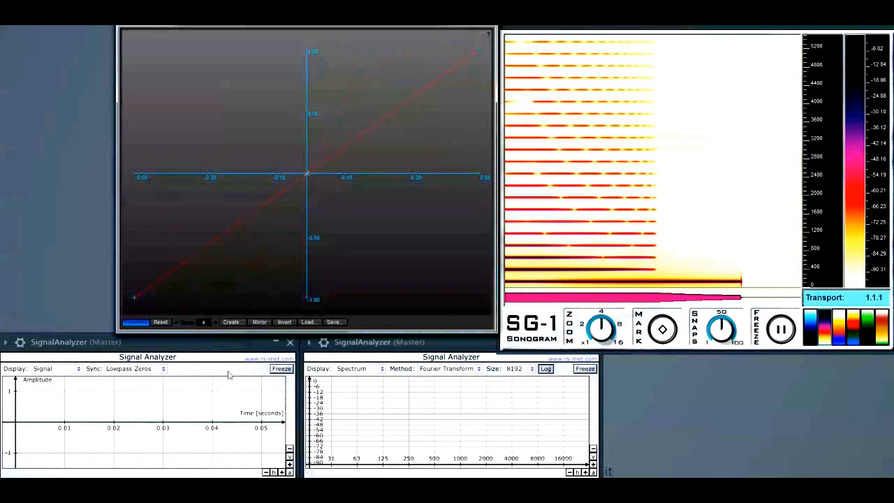
pyautogui.click(142, 323)
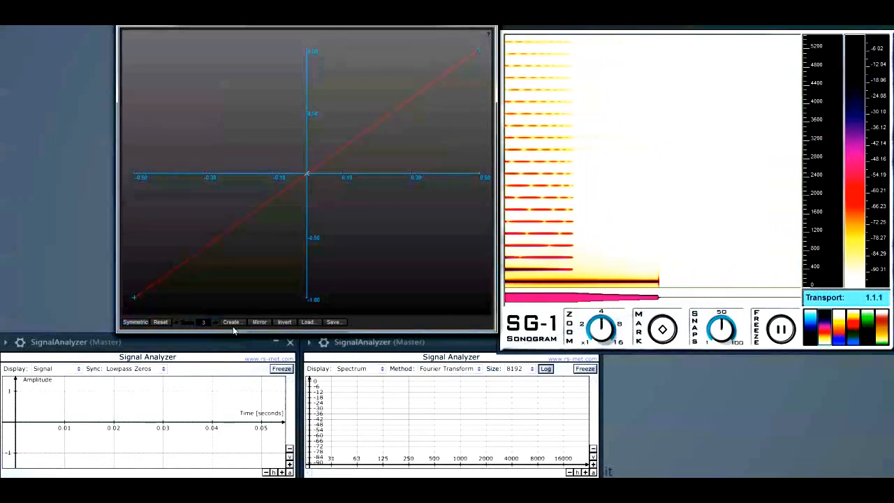
pyautogui.click(232, 323)
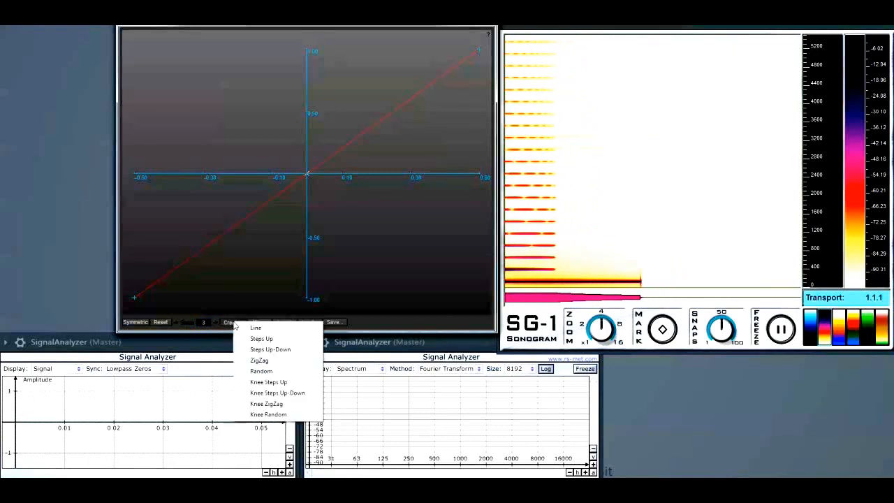
pyautogui.click(260, 405)
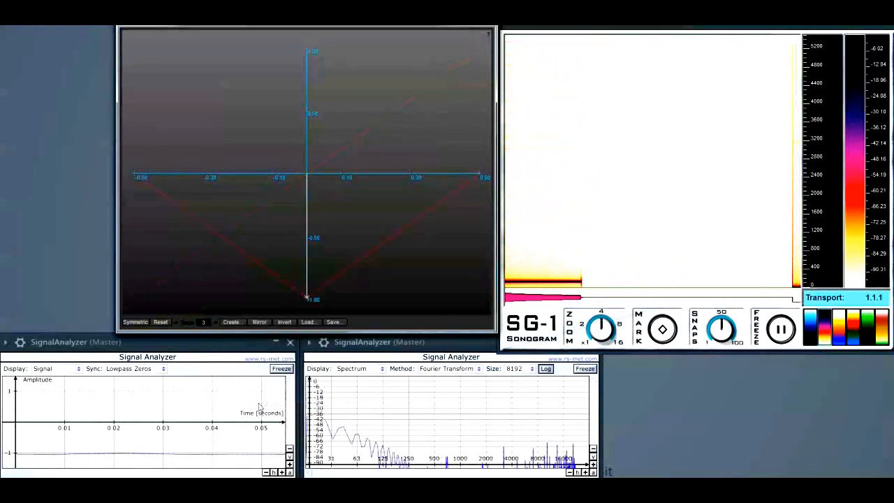
# Invert the 3-step Knee ZigZag curve and play the sound through it
pyautogui.click(285, 321)
pyautogui.press('space')
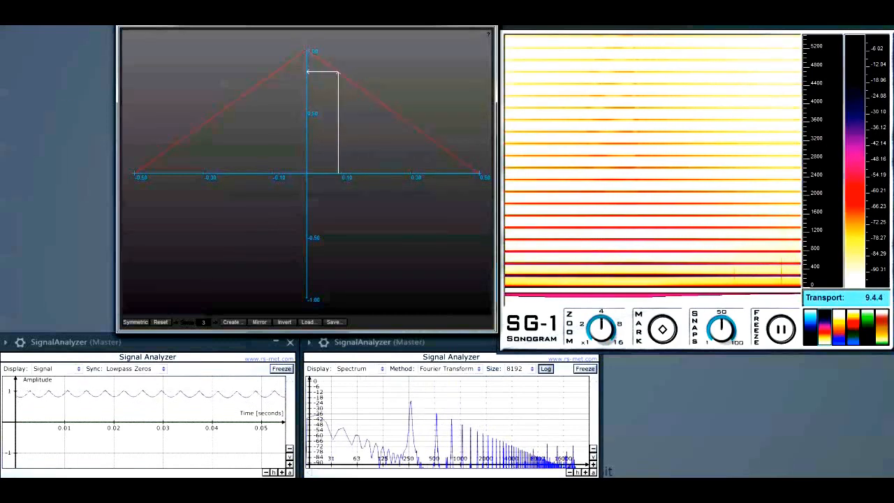
pyautogui.press('space')
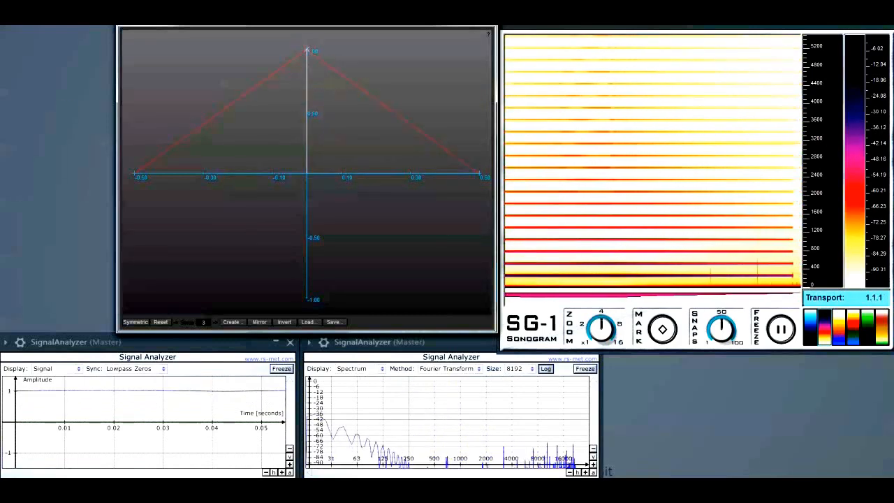
# Reset and straighten the curve, set the number of steps to 2 and create a Knee ZigZag shape
pyautogui.click(161, 323)
pyautogui.moveTo(273, 299); pyautogui.dragTo(262, 362)
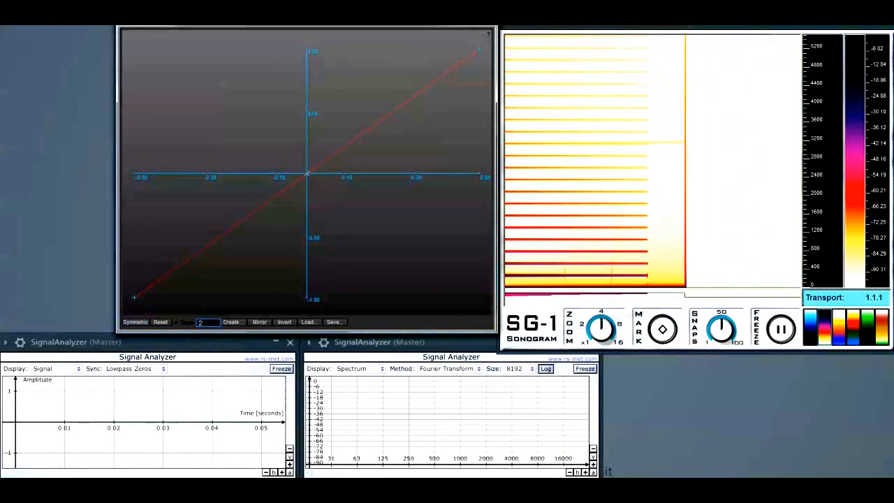
pyautogui.press('Return')
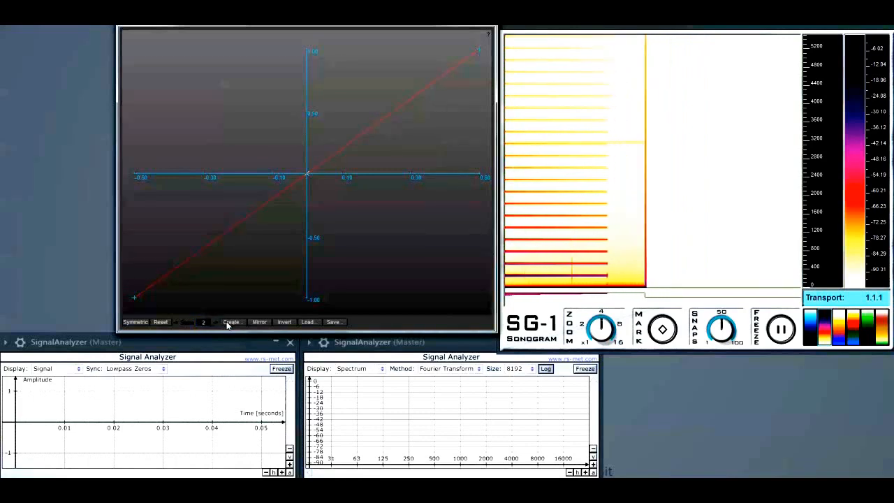
pyautogui.click(229, 322)
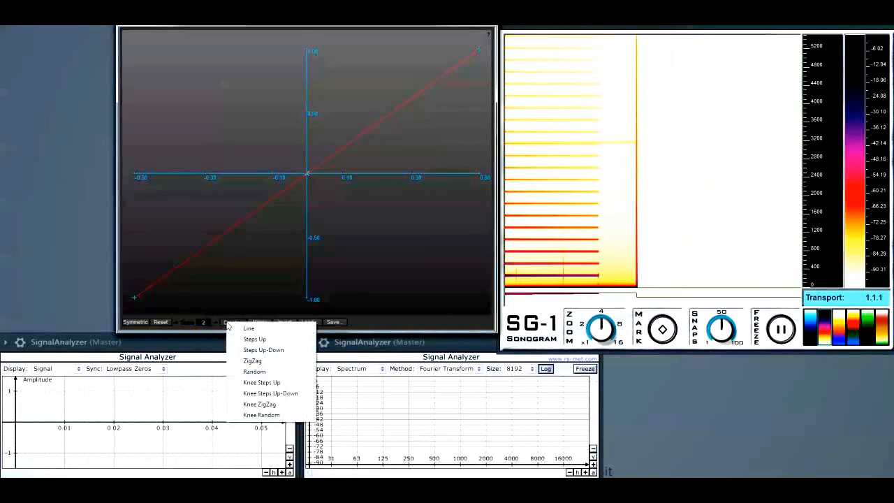
pyautogui.click(253, 411)
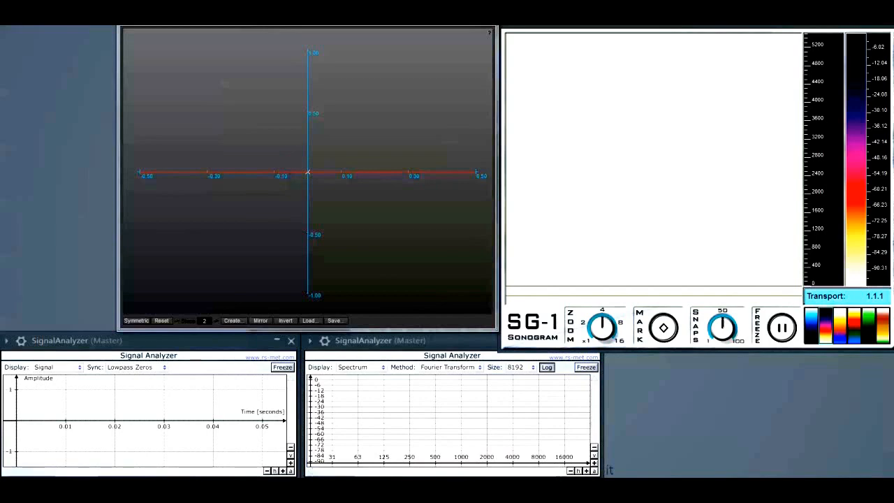
# Add a control point on the flat curve just beyond its centre on the positive side and adjust its height
pyautogui.scroll(5, 335, 107)
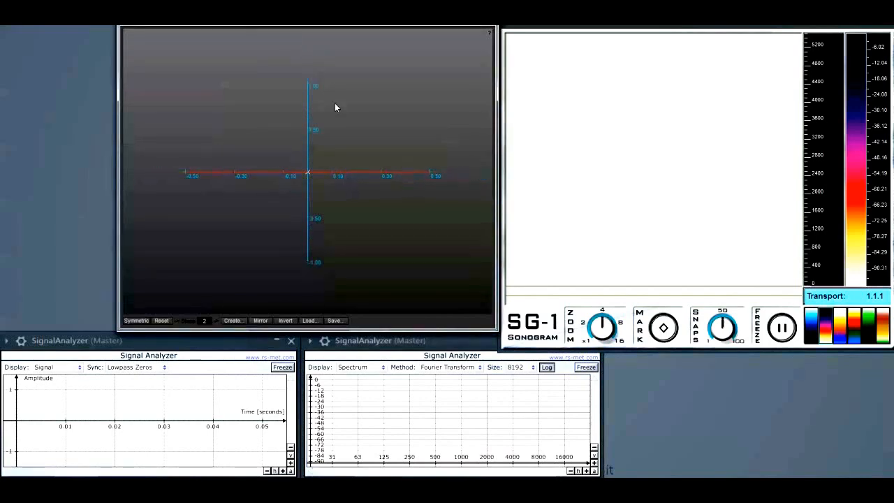
pyautogui.scroll(3, 335, 107)
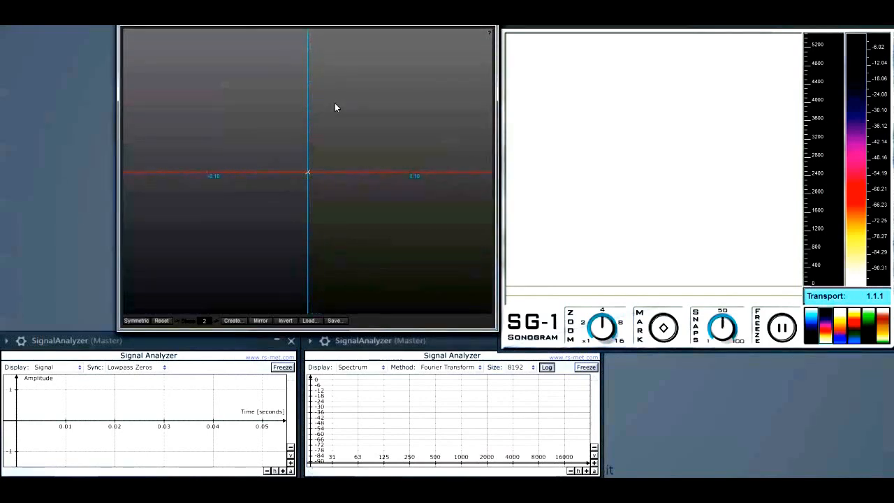
pyautogui.doubleClick(363, 169)
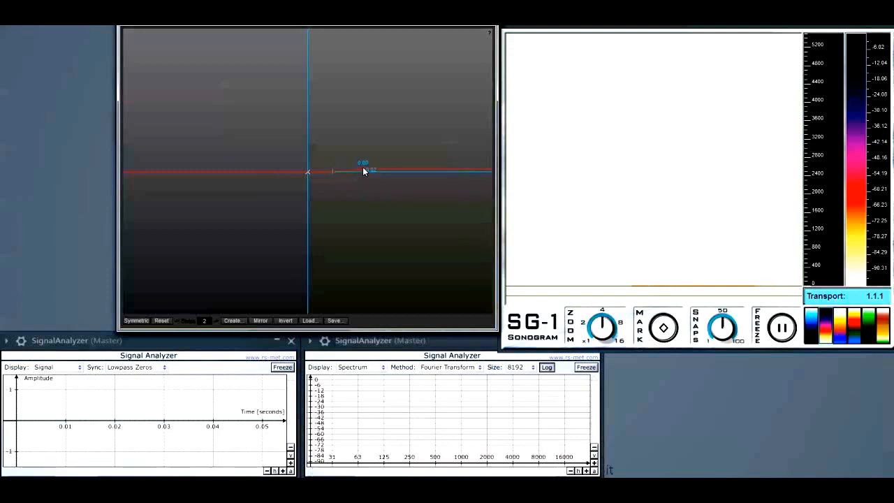
pyautogui.moveTo(364, 169); pyautogui.dragTo(364, 172)
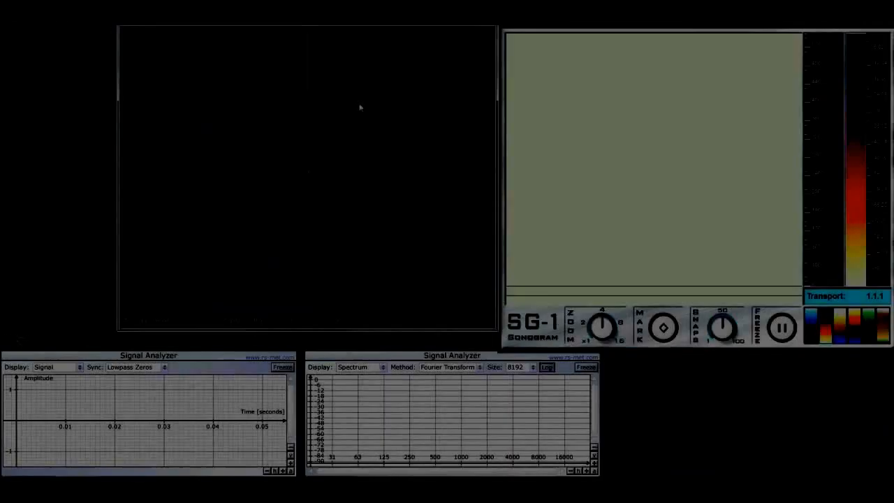
pyautogui.scroll(-3, 359, 105)
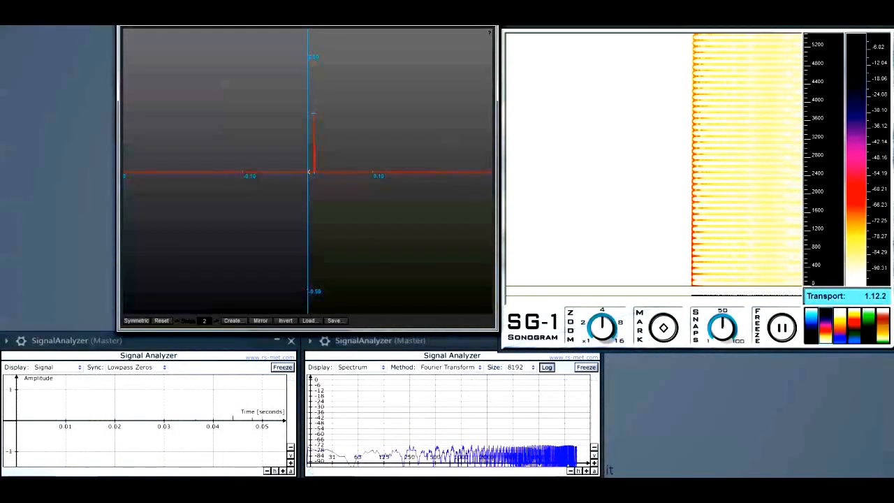
pyautogui.scroll(-3, 350, 165)
pyautogui.scroll(-2, 351, 168)
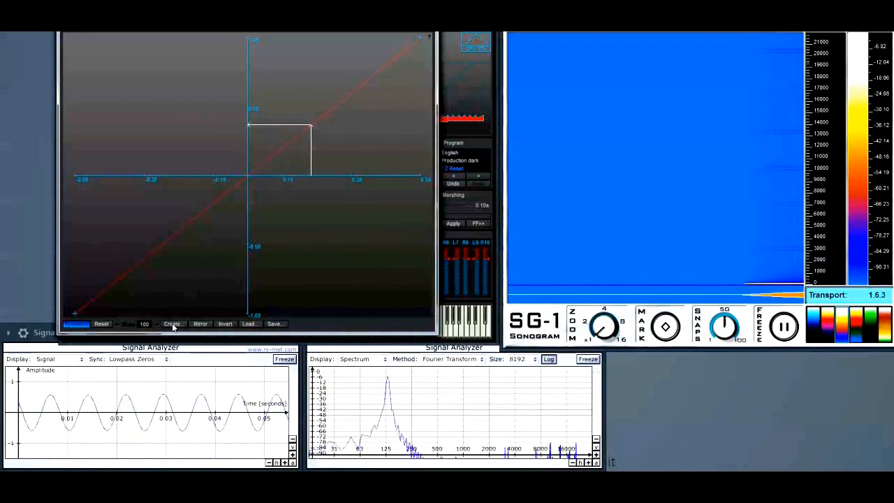
# Create a ZigZag shape with 100 steps from the straight curve while symmetric editing is on
pyautogui.click(172, 324)
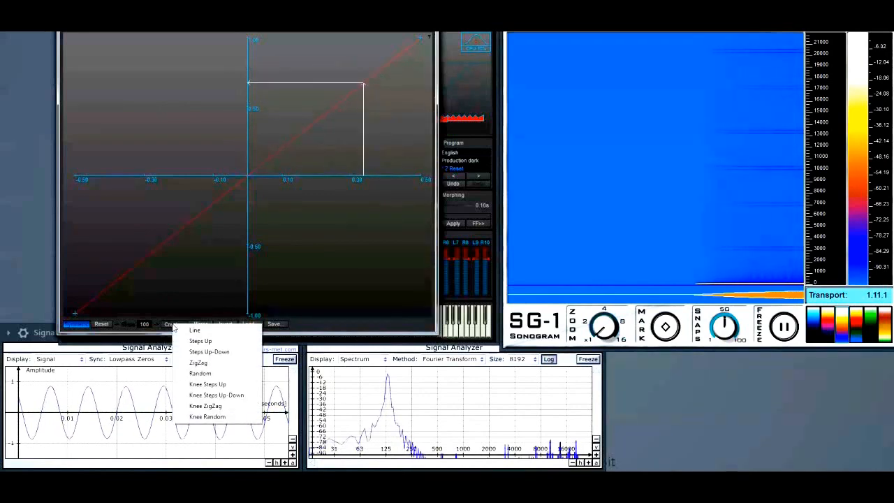
pyautogui.click(199, 363)
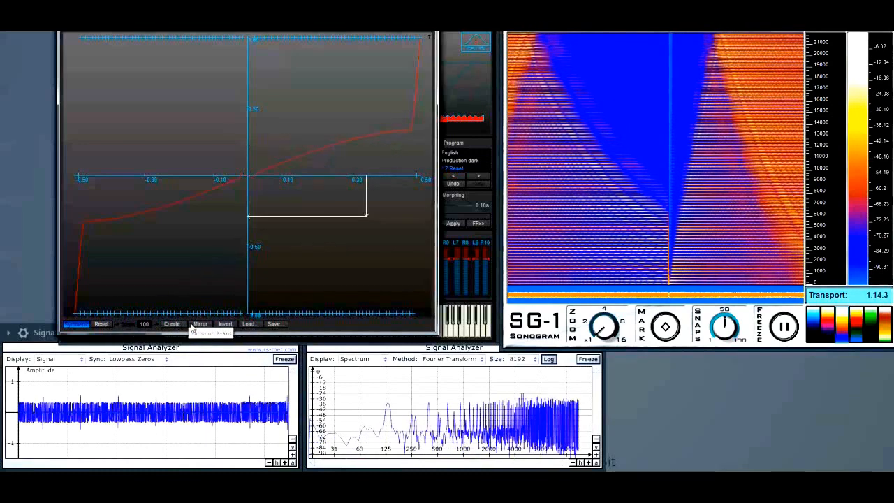
# Save the 100-step ZigZag curve as a spline file named "zigzak 100" in the Presets CrusherX folder
pyautogui.click(274, 324)
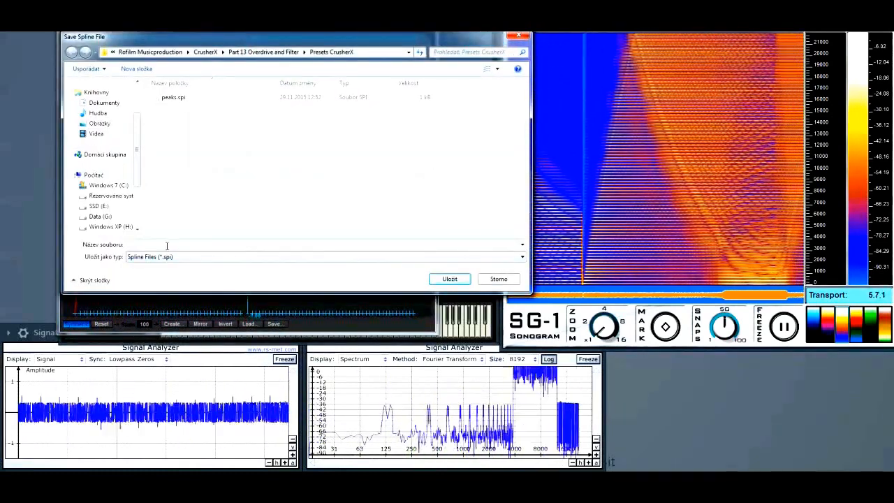
pyautogui.write('zi')
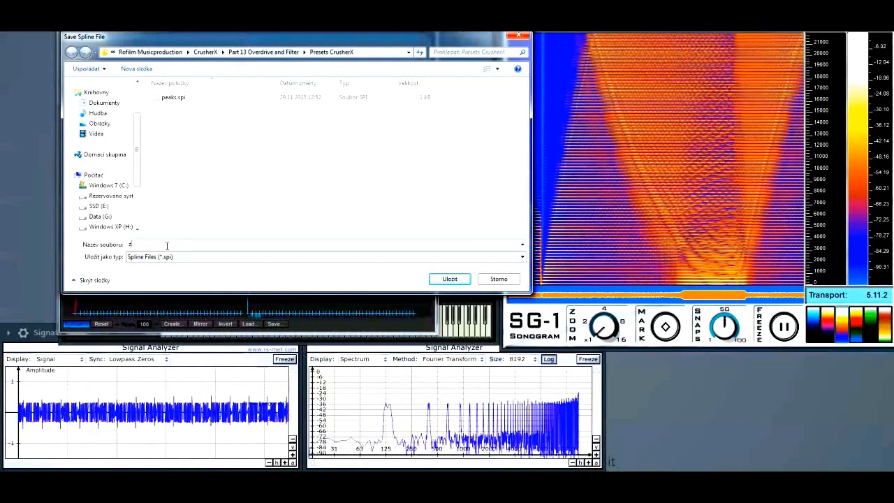
pyautogui.write('g')
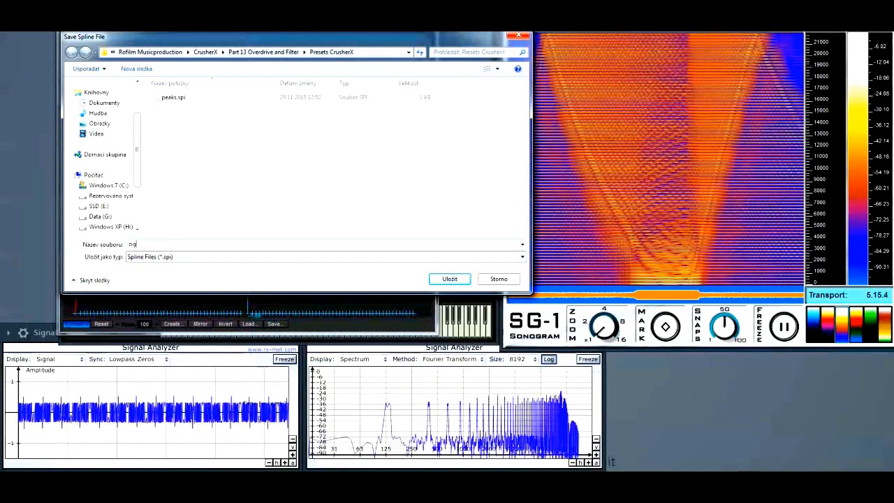
pyautogui.write('zak ')
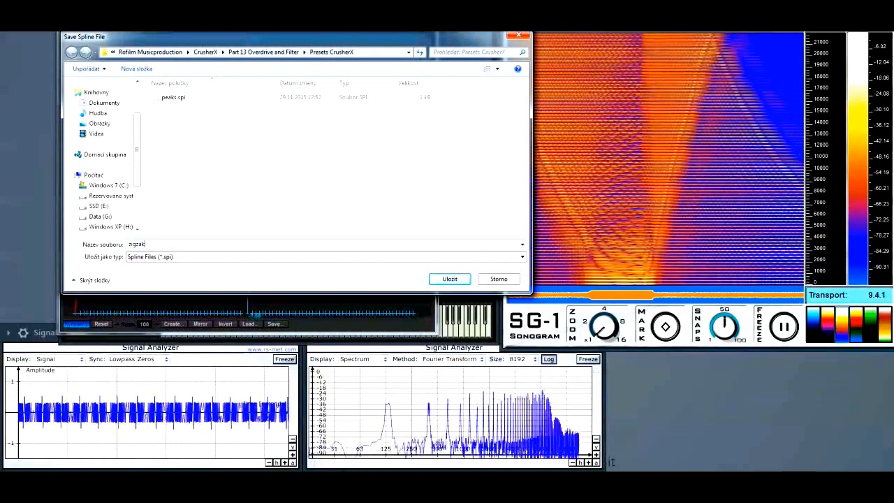
pyautogui.write('100')
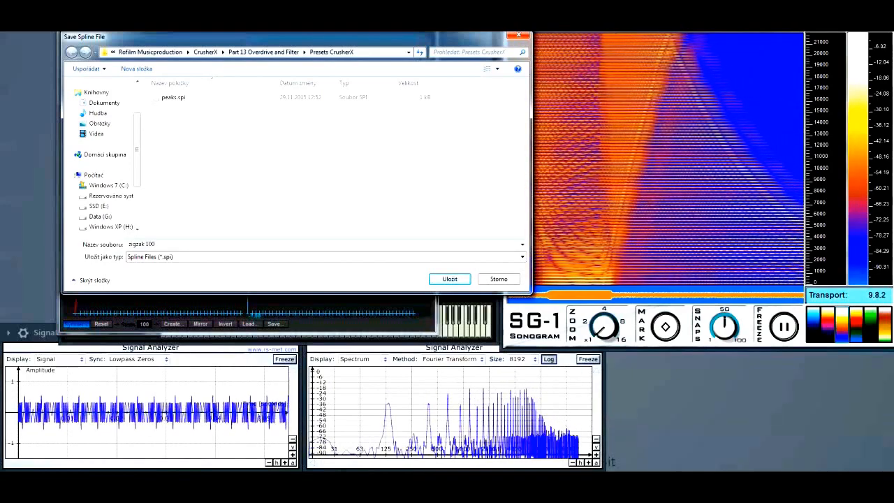
pyautogui.press('Return')
pyautogui.rightClick(168, 250)
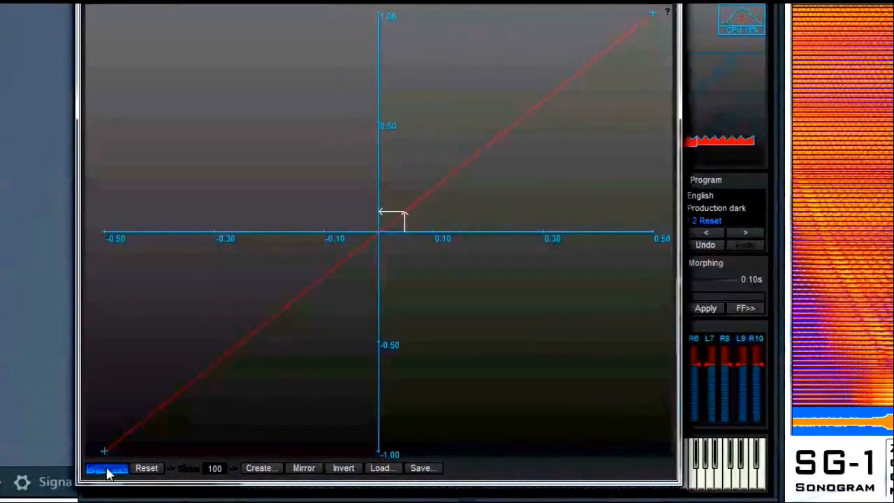
# Turn off symmetric editing and try adding control points at about x 0.08 and x 0.12 on the positive side, undoing the additions
pyautogui.click(103, 447)
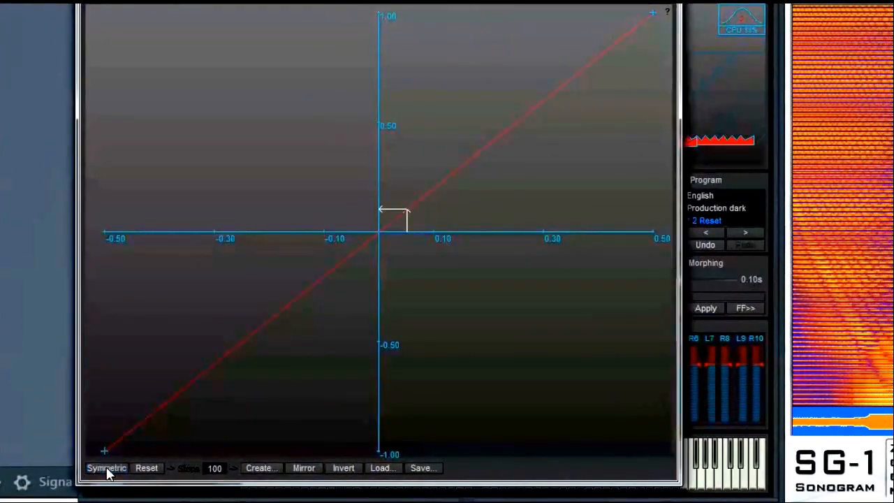
pyautogui.click(423, 64)
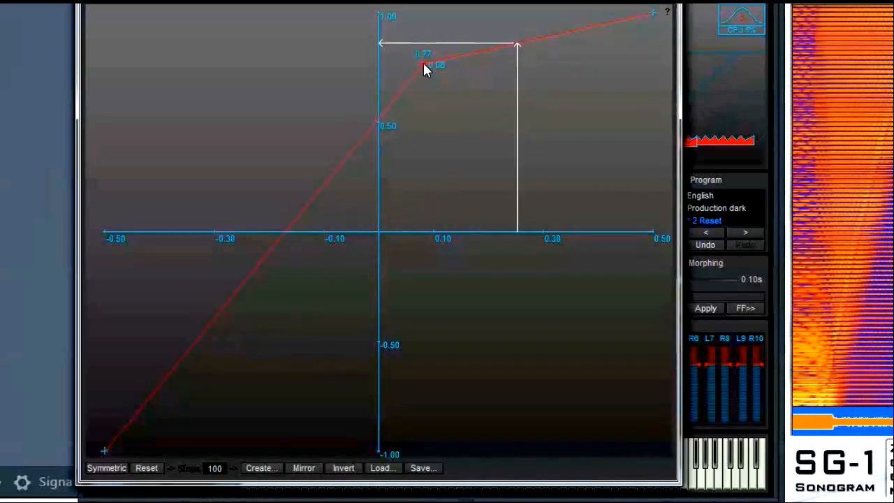
pyautogui.click(442, 205)
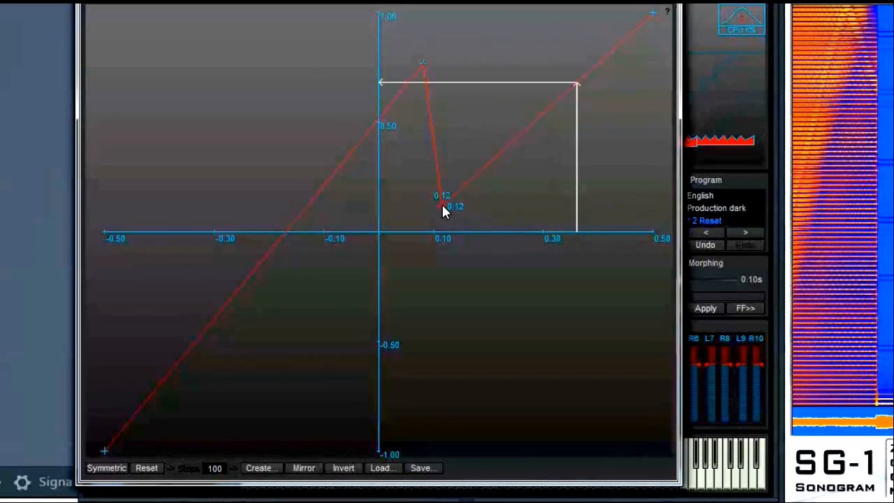
pyautogui.click(707, 245)
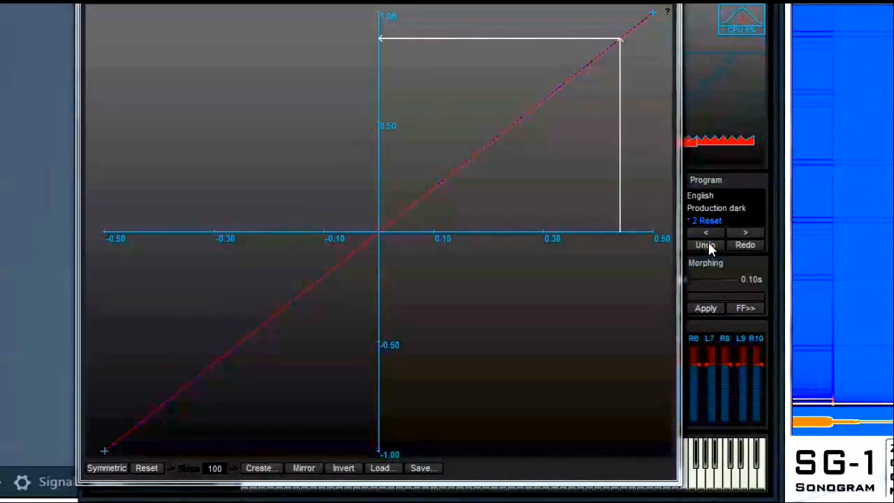
pyautogui.click(425, 83)
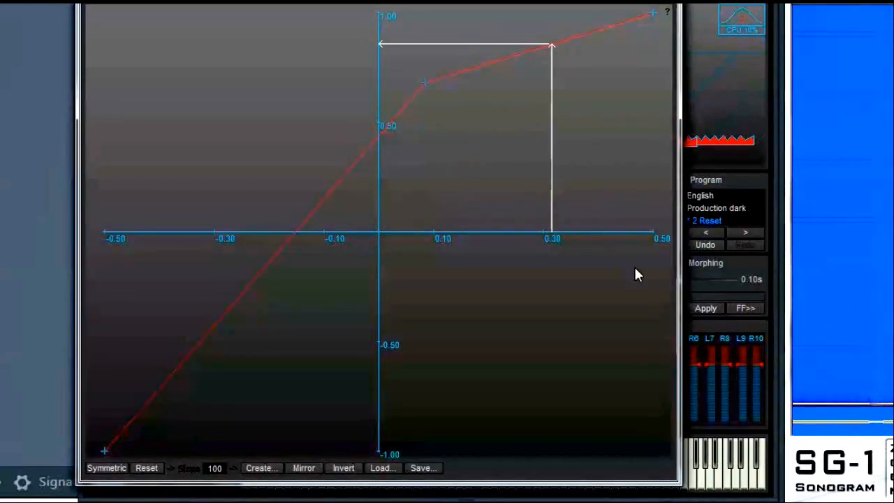
pyautogui.click(705, 243)
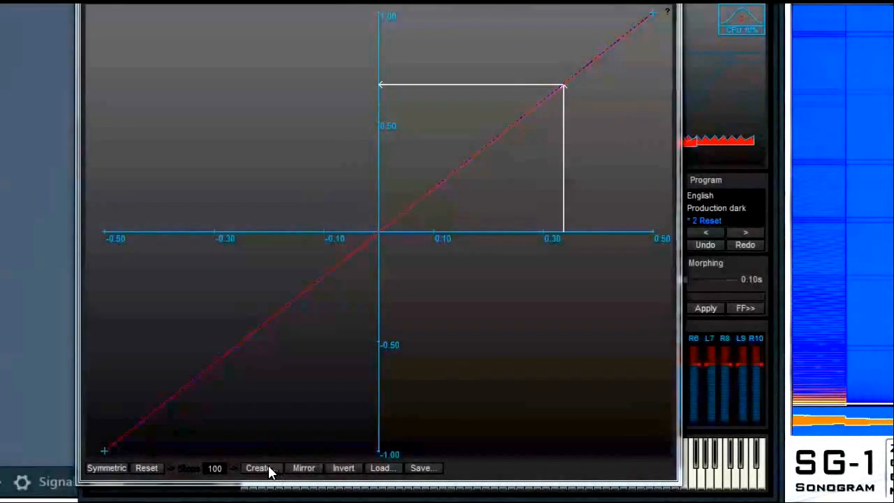
# Try a Steps Up shape with 100 steps on the straight curve and undo it
pyautogui.click(270, 470)
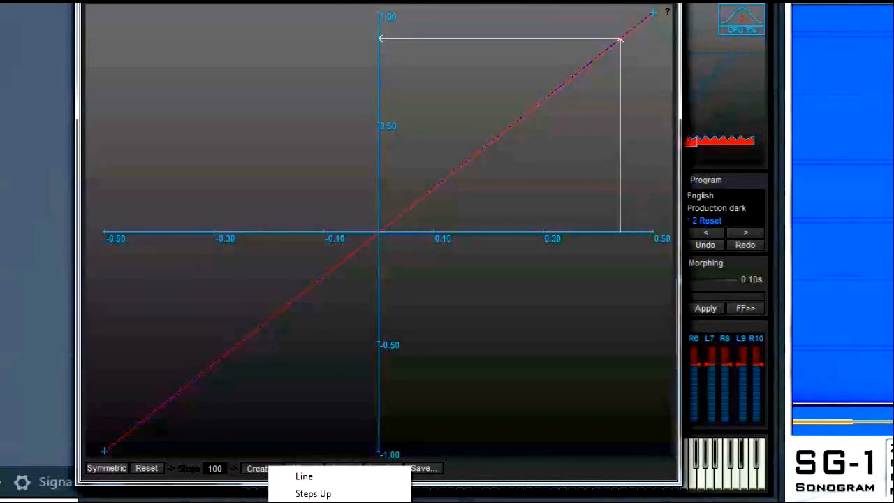
pyautogui.click(312, 493)
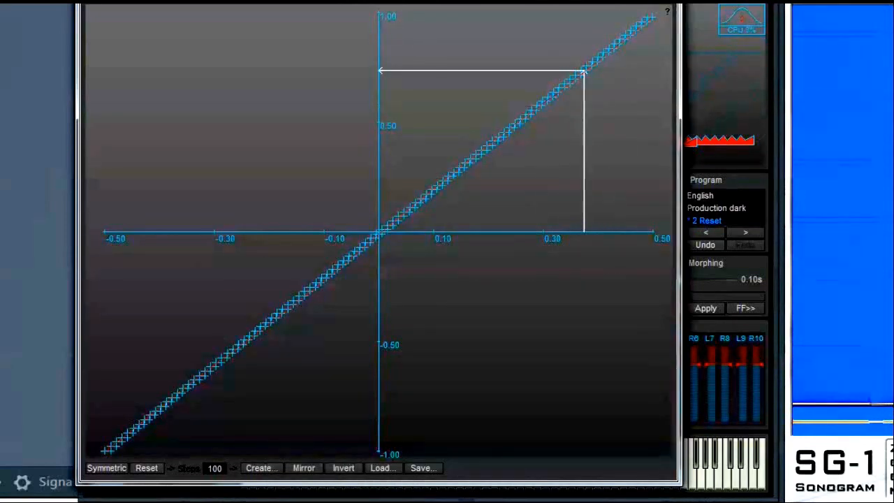
pyautogui.click(706, 245)
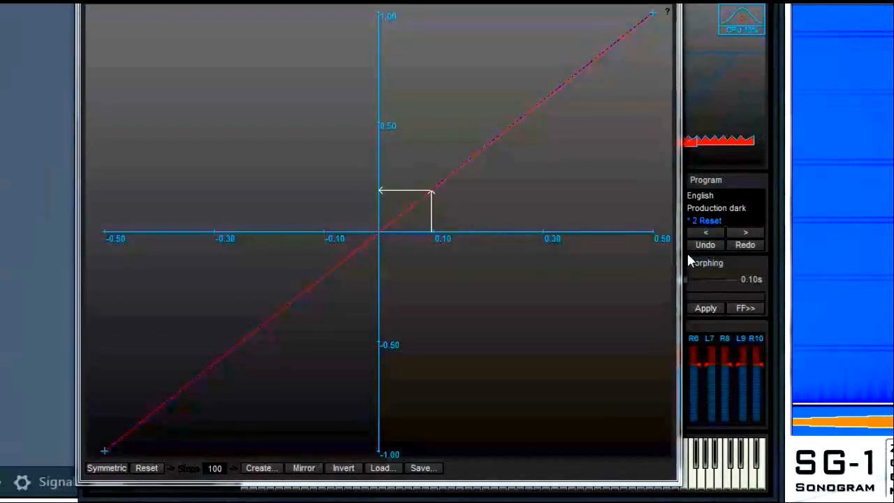
# Load the saved spline file peaks.spi into the Overdrive curve and undo the loading
pyautogui.click(382, 468)
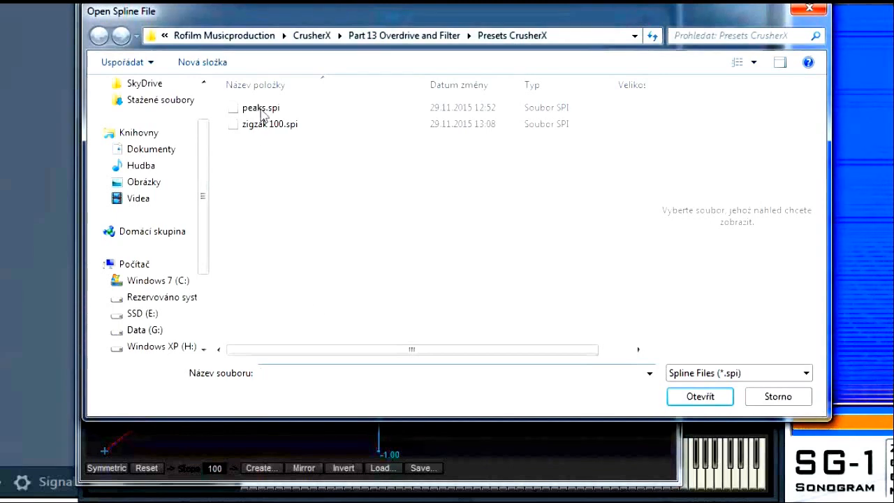
pyautogui.doubleClick(260, 110)
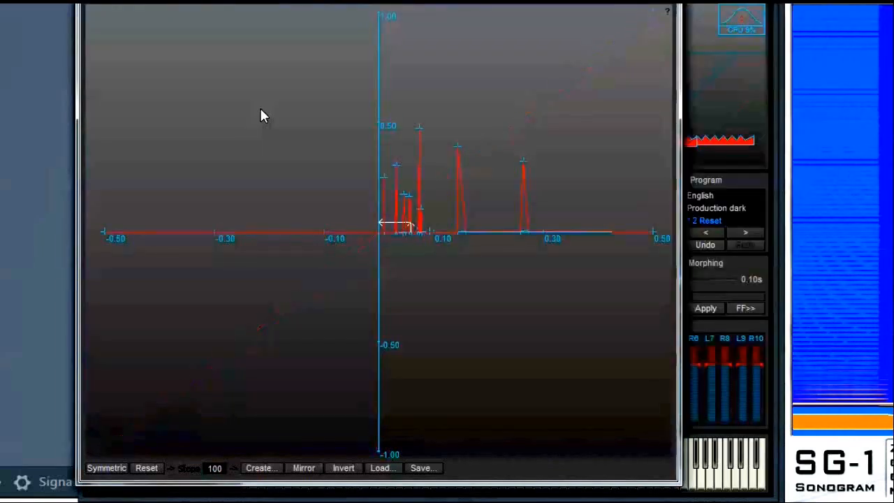
pyautogui.click(704, 246)
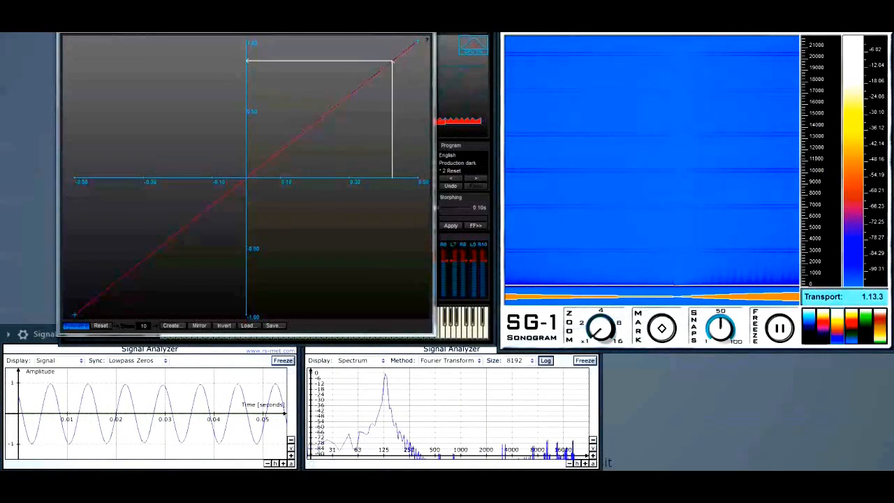
# Restart playback through the straight curve and inspect the curve around its centre point up close
pyautogui.press('space')
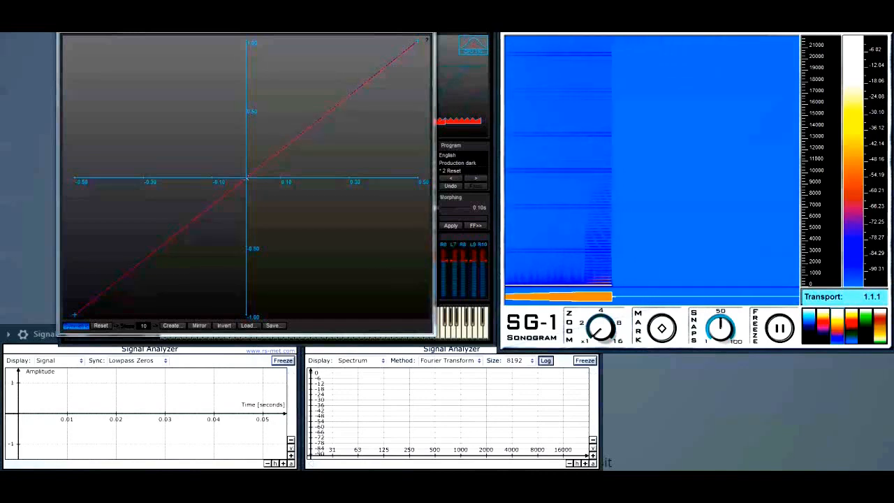
pyautogui.press('space')
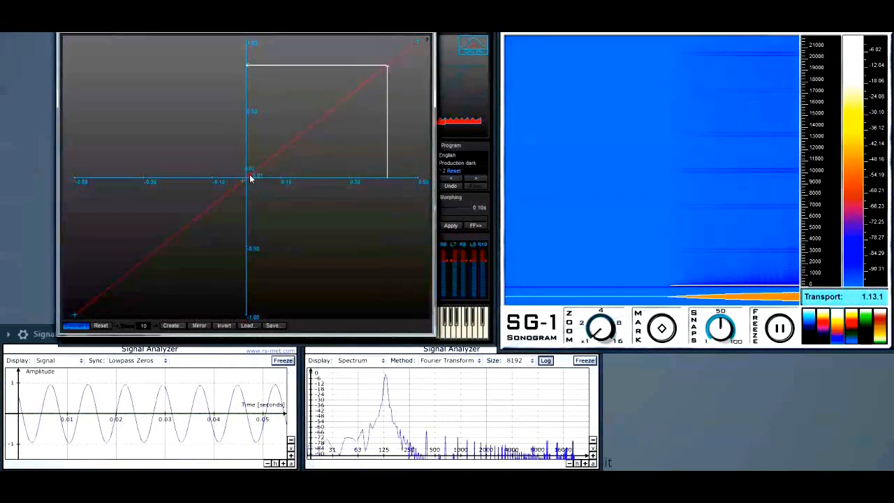
pyautogui.scroll(3, 250, 178)
pyautogui.scroll(1, 253, 176)
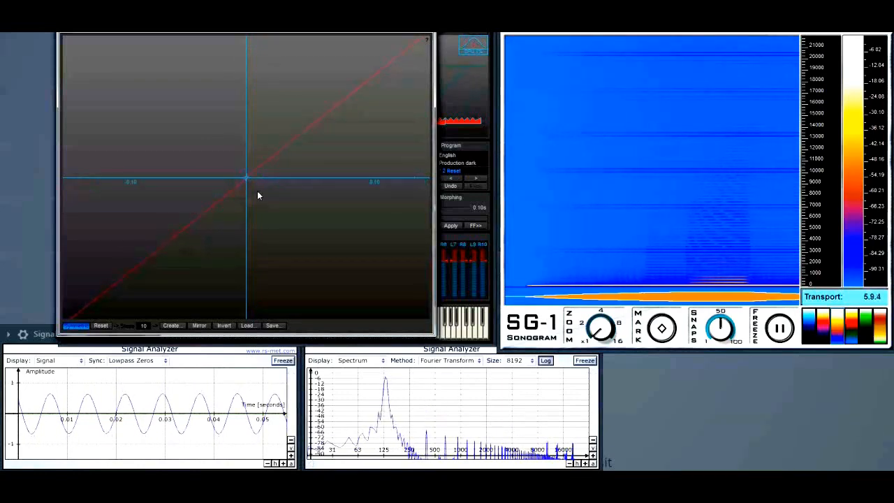
pyautogui.scroll(-4, 257, 192)
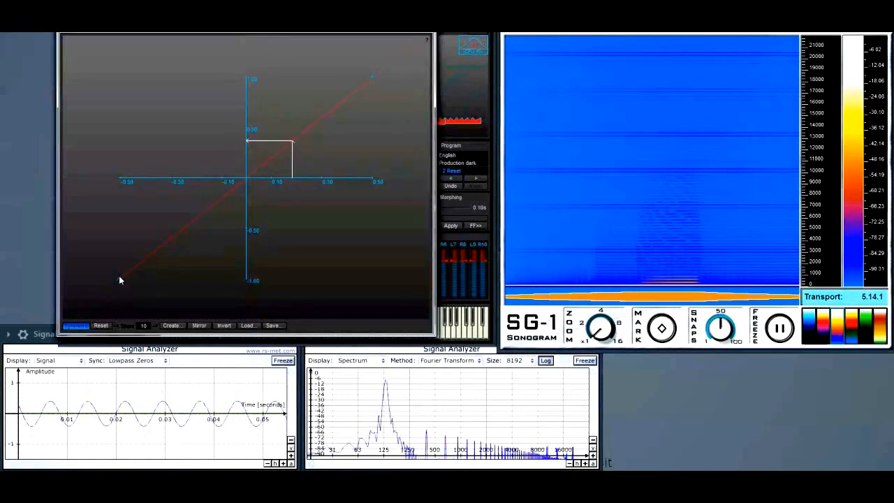
# With symmetric editing off, raise the curve's negative end point to 1.00 to form a V shape and invert it
pyautogui.moveTo(120, 270); pyautogui.dragTo(133, 208)
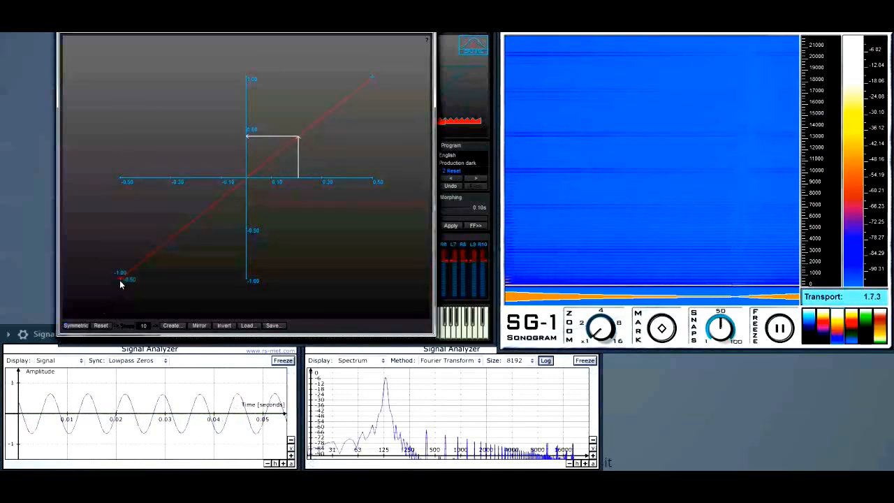
pyautogui.moveTo(119, 281); pyautogui.dragTo(108, 219)
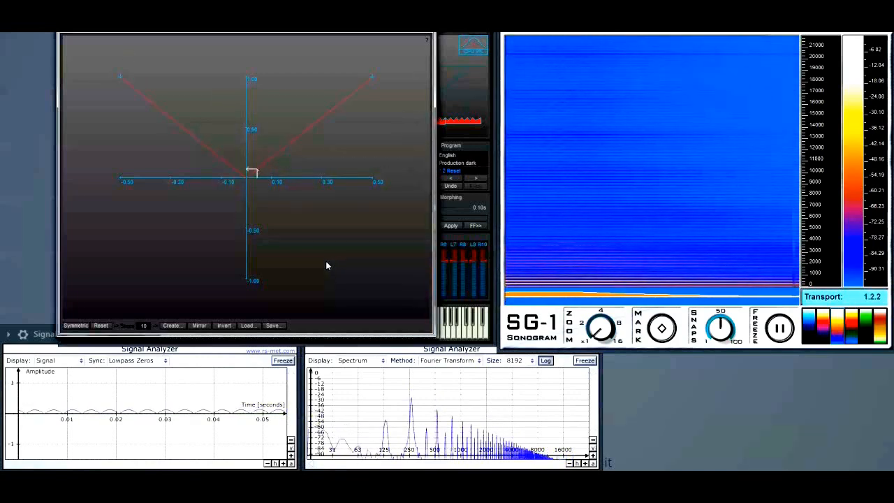
pyautogui.click(224, 326)
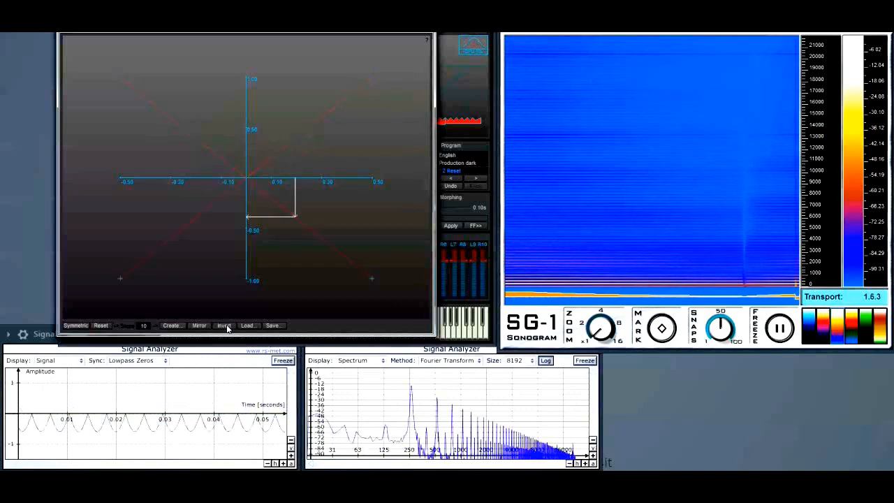
# Set the sonogram's zoom factor to 8x and invert the V-shaped curve again
pyautogui.click(598, 266)
pyautogui.moveTo(602, 328)
pyautogui.mouseDown()
pyautogui.moveTo(604, 309)
pyautogui.moveTo(601, 323)
pyautogui.mouseUp()
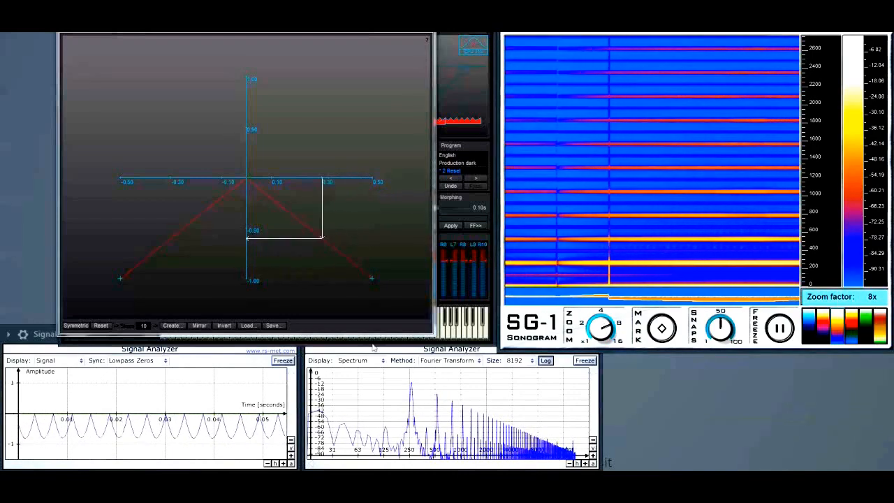
pyautogui.click(225, 327)
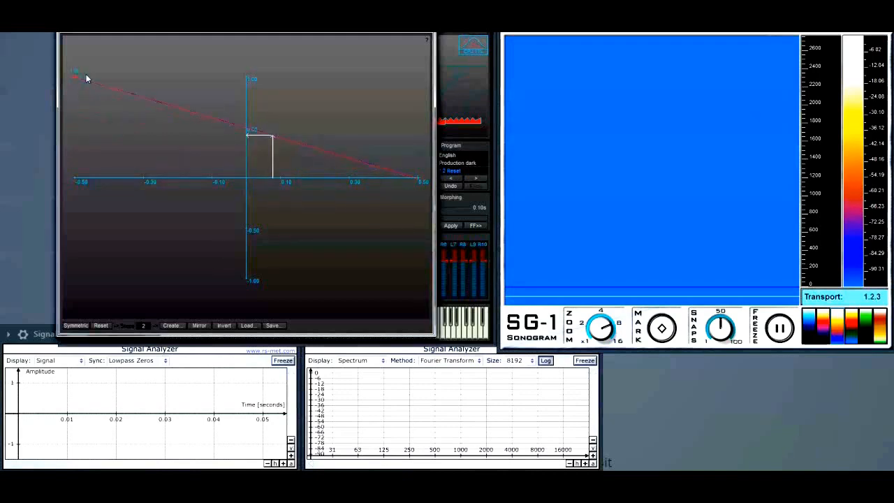
# Raise the positive end point to 1.00, lower the negative end point to about -0.96, and lower the positive end point
pyautogui.moveTo(417, 157); pyautogui.dragTo(419, 81)
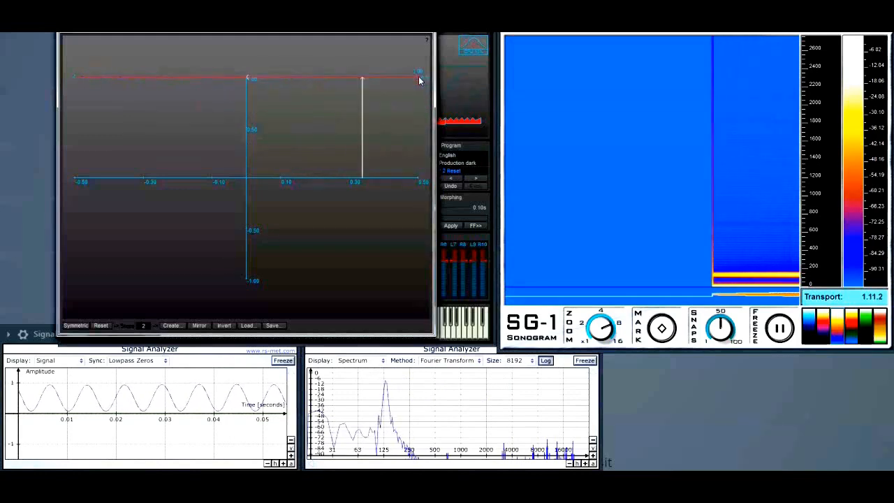
pyautogui.moveTo(76, 91); pyautogui.dragTo(78, 298)
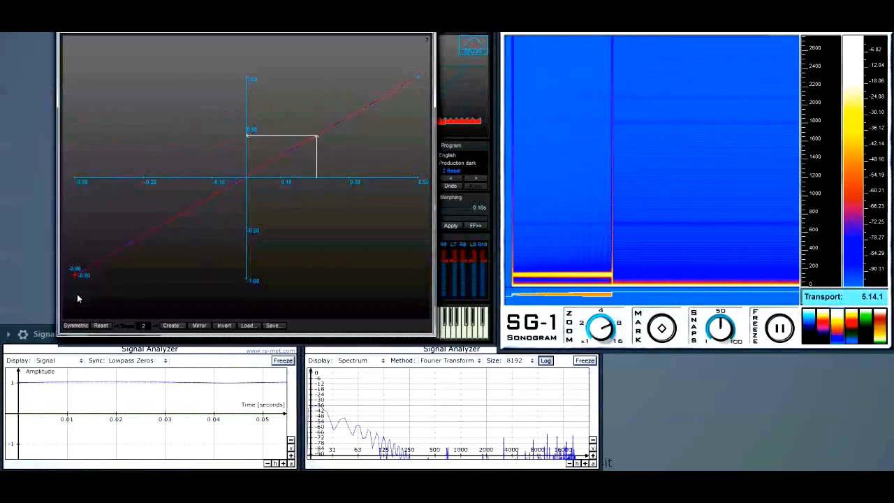
pyautogui.moveTo(419, 79); pyautogui.dragTo(411, 302)
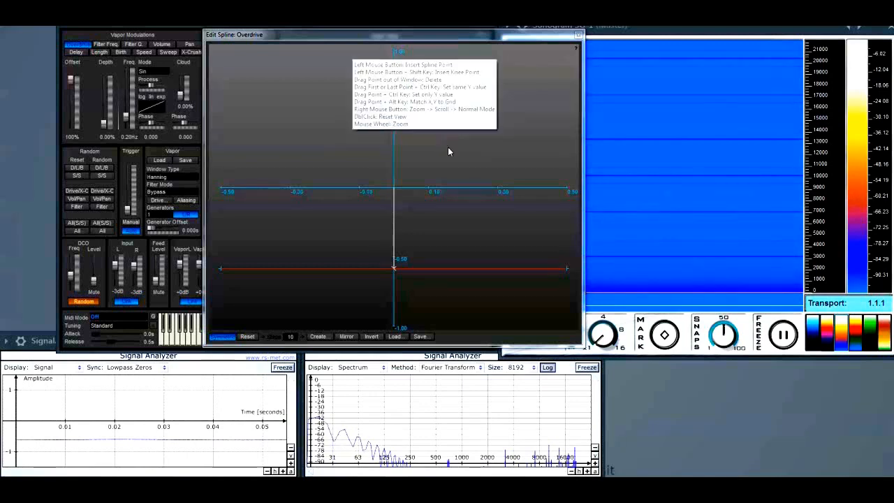
# Reset the curve, remove its inner control point to straighten it, and create a ZigZag shape with 50 steps
pyautogui.click(248, 337)
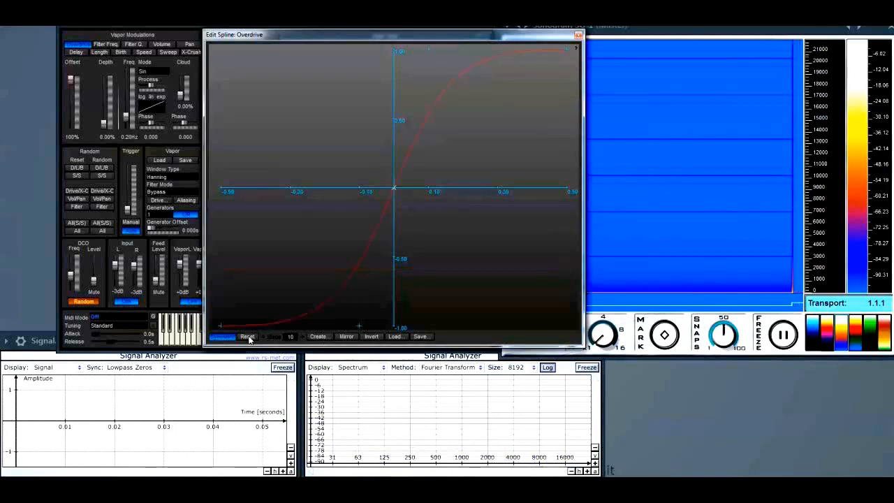
pyautogui.moveTo(358, 325); pyautogui.dragTo(359, 363)
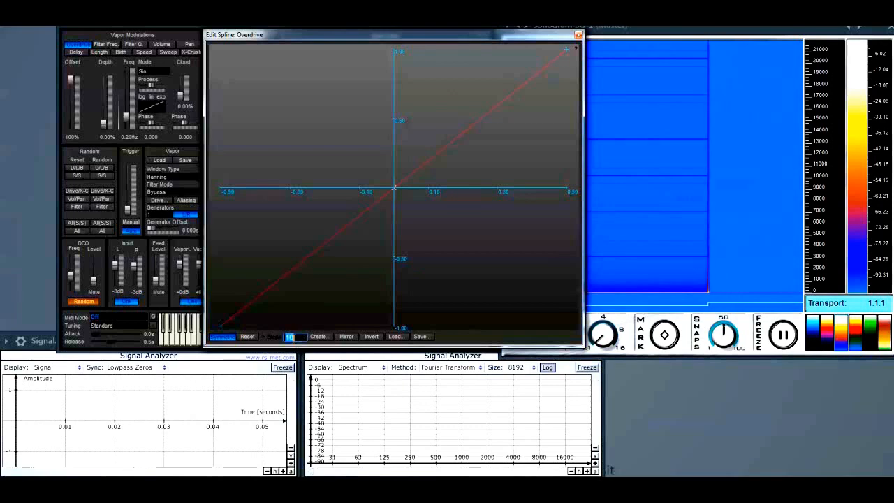
pyautogui.click(289, 337)
pyautogui.write('5')
pyautogui.press('Return')
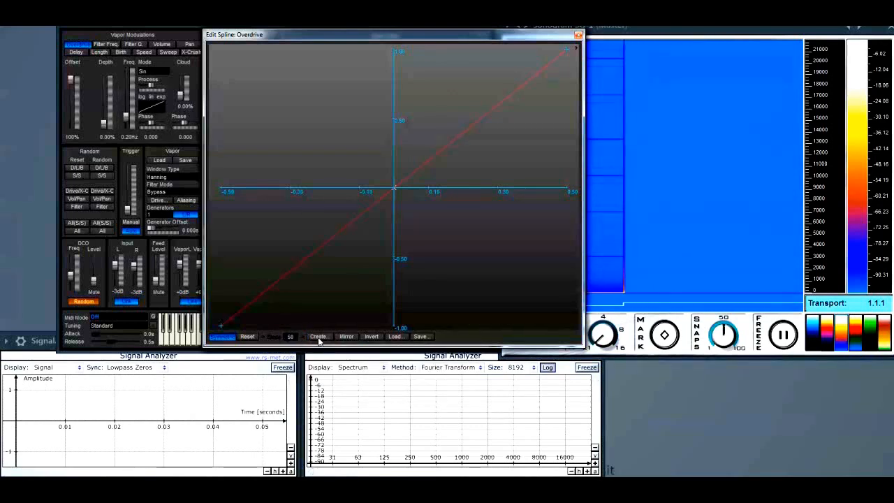
pyautogui.click(319, 337)
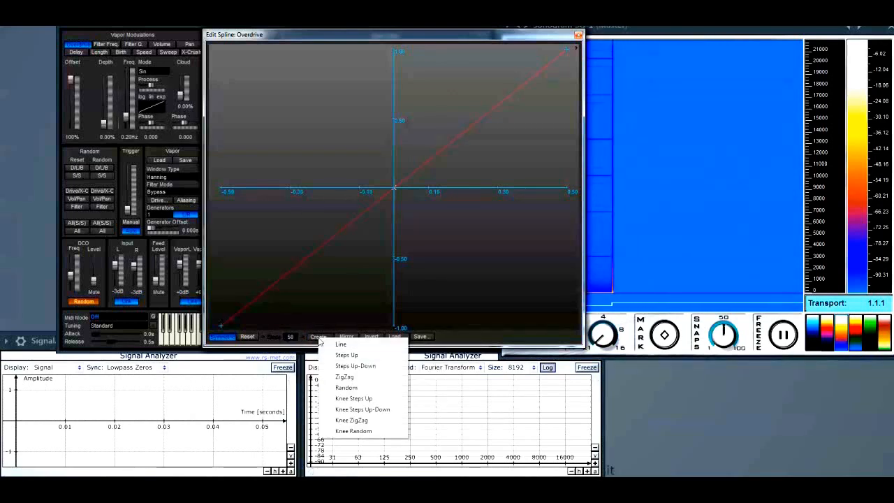
pyautogui.click(344, 377)
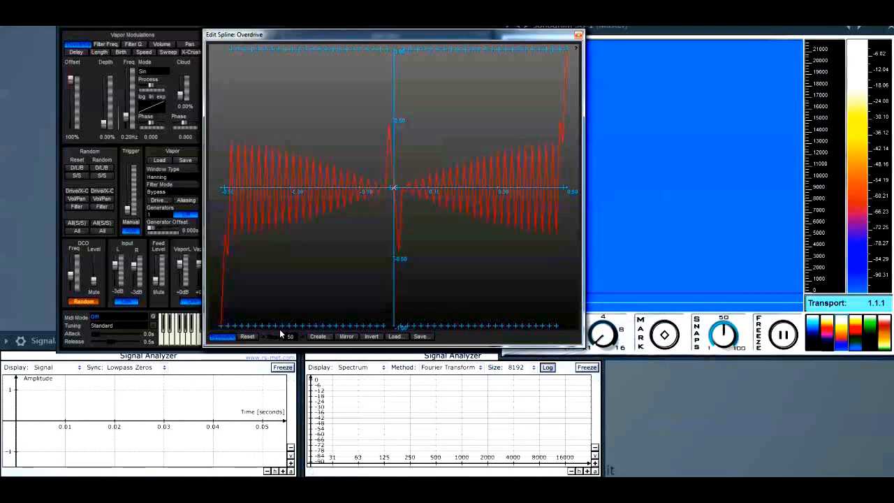
# Set the Overdrive modulation's offset to 0%, depth to 100% and mode to SawUp, and play the sound through the ZigZag curve
pyautogui.moveTo(71, 80); pyautogui.dragTo(72, 138)
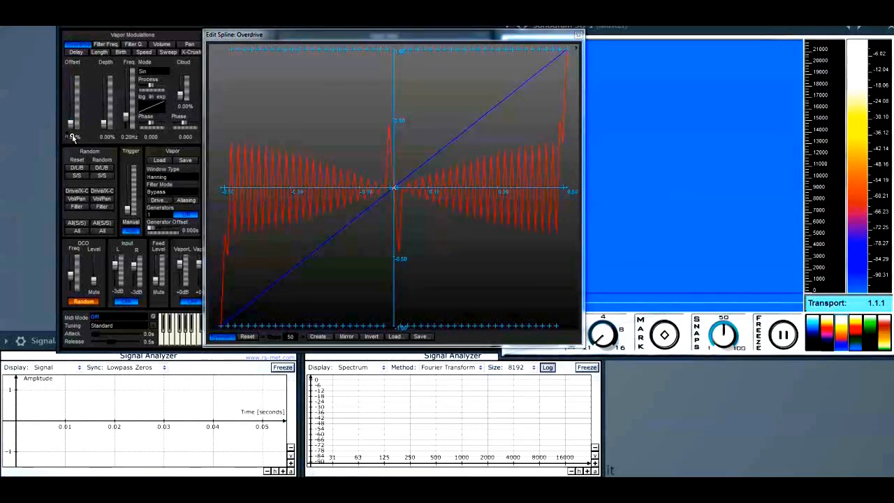
pyautogui.moveTo(105, 122); pyautogui.dragTo(107, 76)
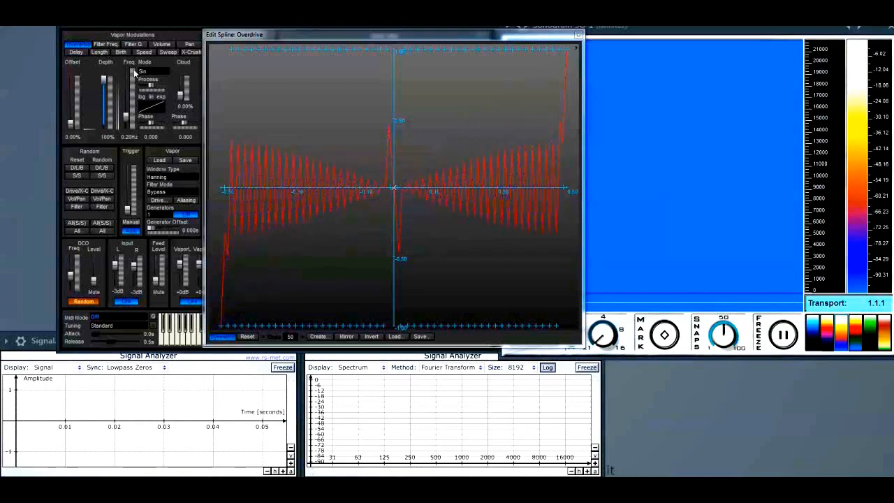
pyautogui.click(140, 71)
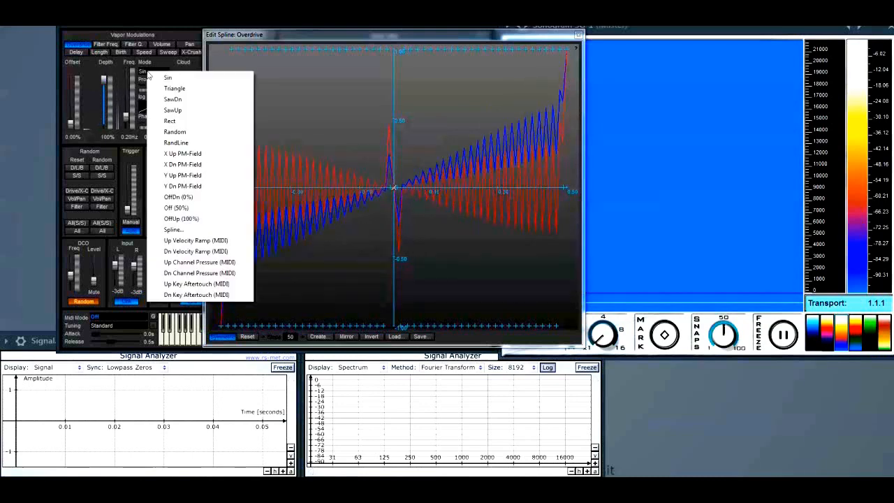
pyautogui.click(175, 111)
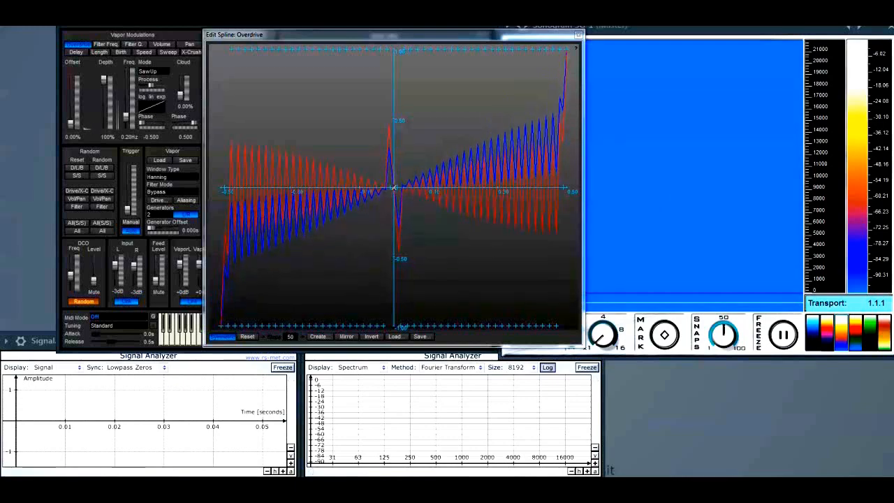
pyautogui.moveTo(395, 189); pyautogui.dragTo(537, 101)
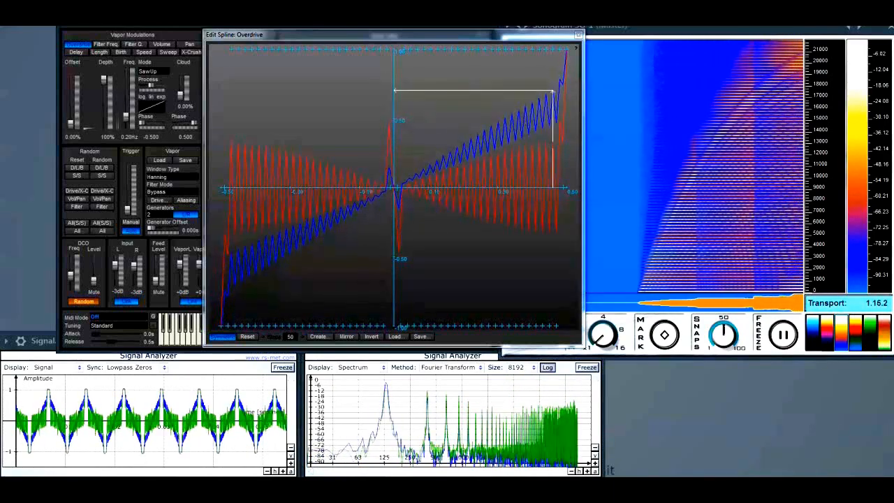